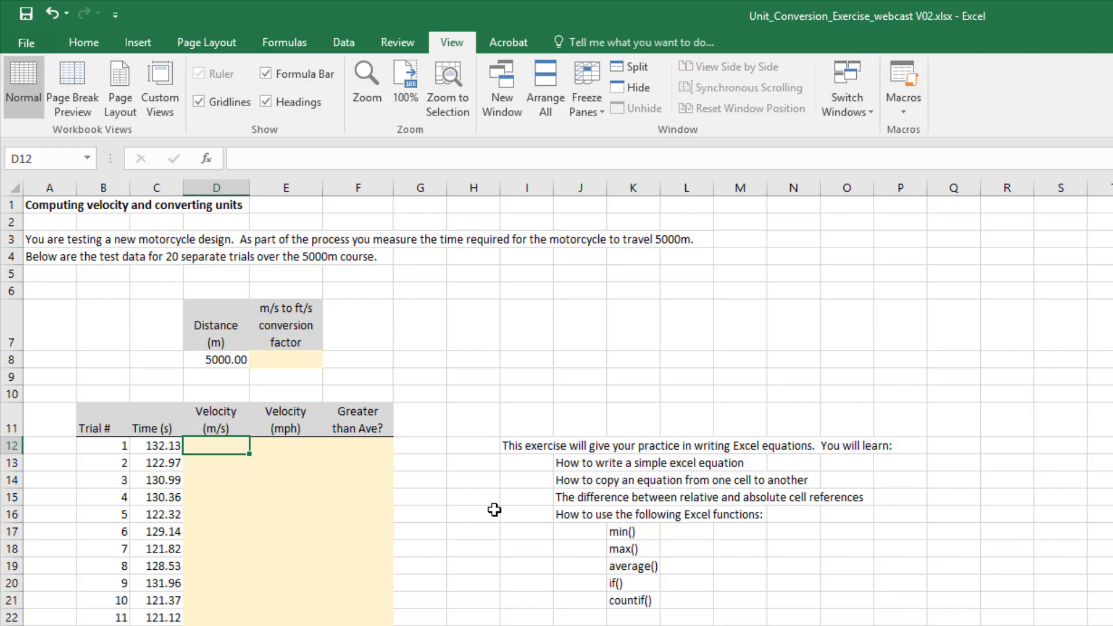
Enter the formula =5000/132.13 in cell D12 to calculate the first trial's velocity in m/s
{"action": "type", "text": "="}
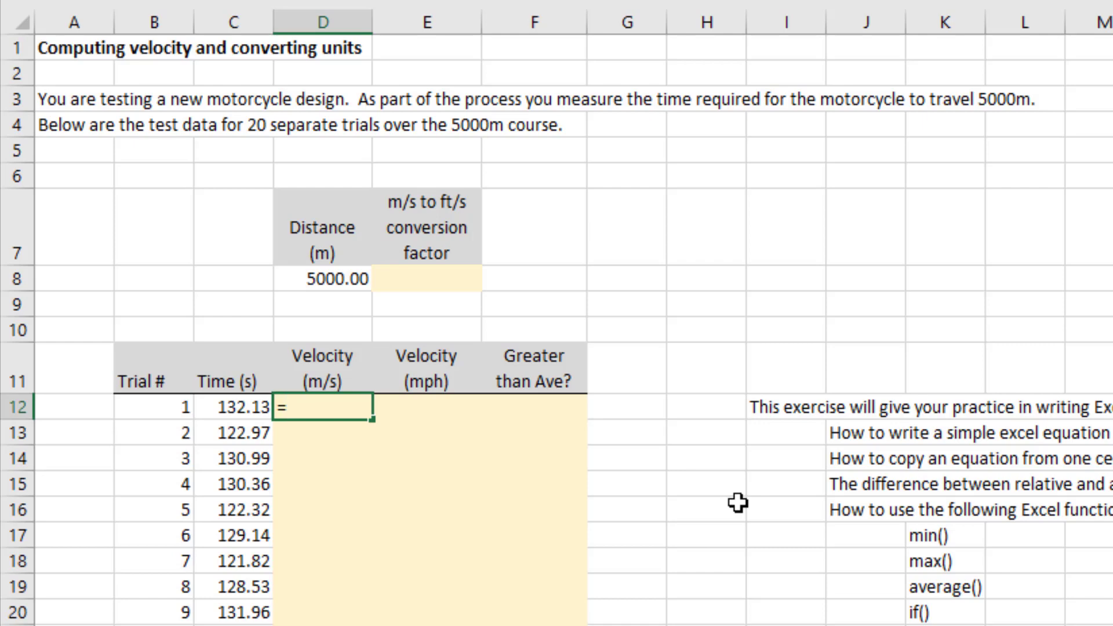
{"action": "type", "text": "5000/132"}
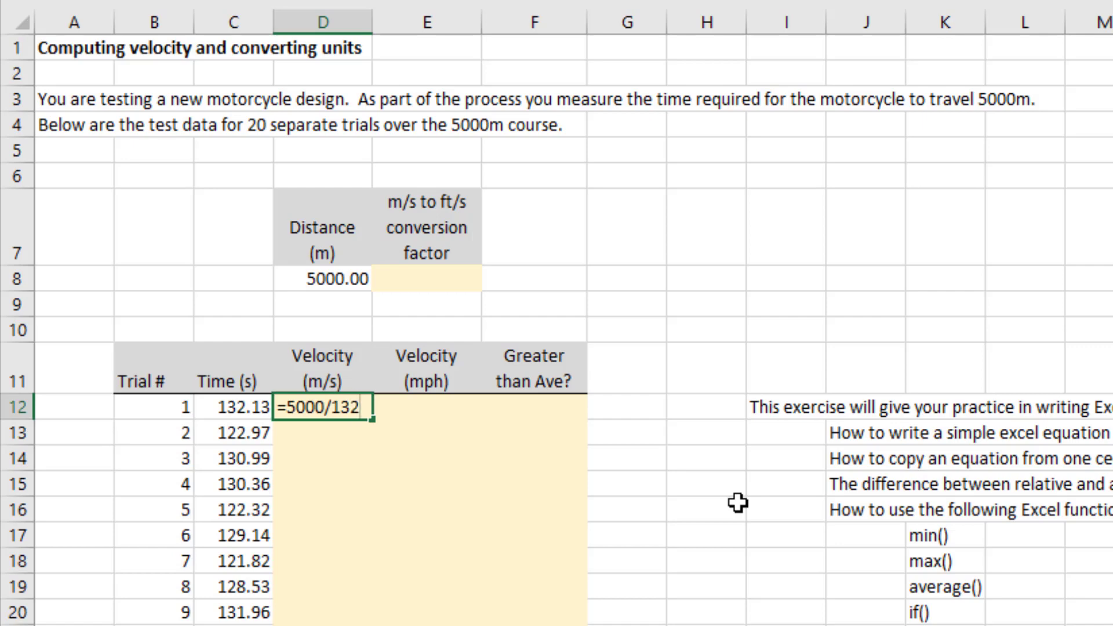
{"action": "type", "text": ".4"}
{"action": "key", "text": "BackSpace"}
{"action": "type", "text": "13"}
{"action": "key", "text": "Return"}
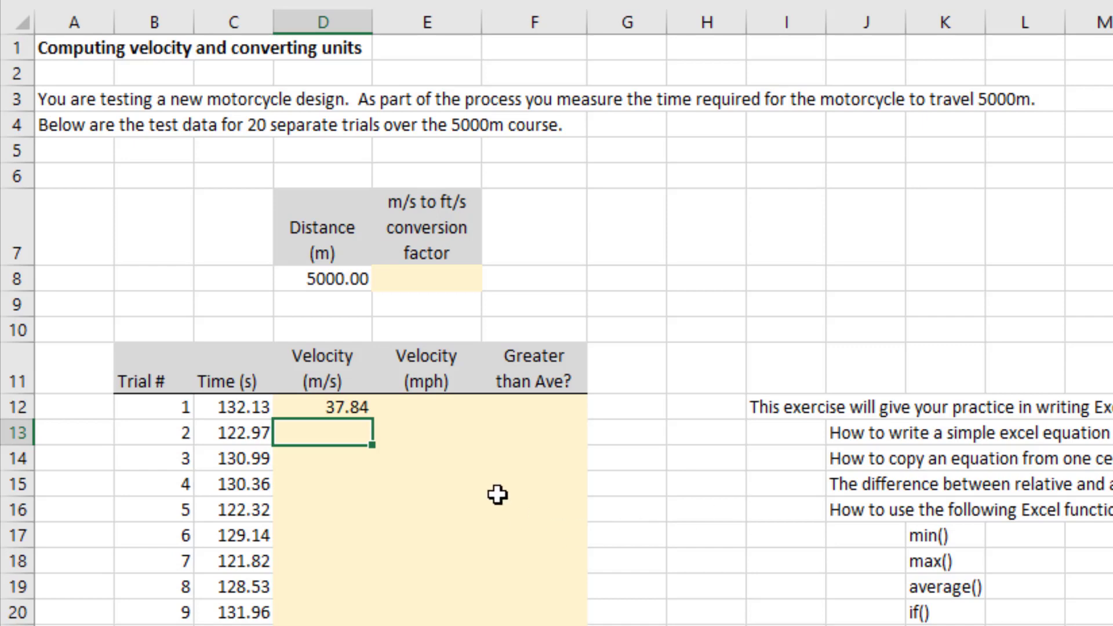
Try a distance of 4500 m in cell D8 and undo the change
{"action": "left_click", "coordinate": [357, 413]}
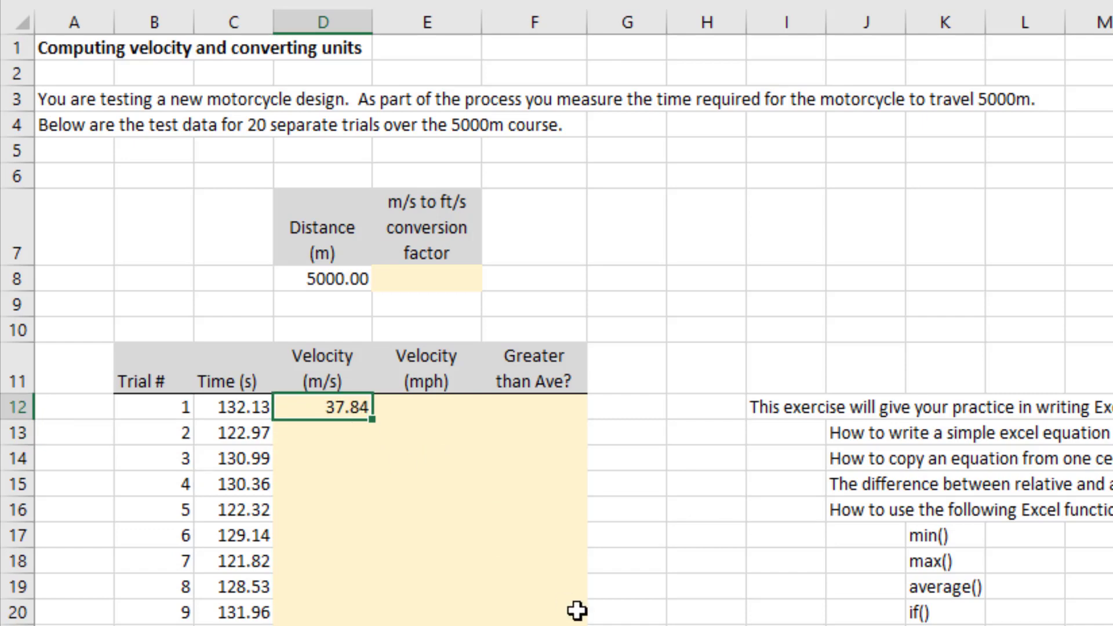
{"action": "left_click", "coordinate": [337, 271]}
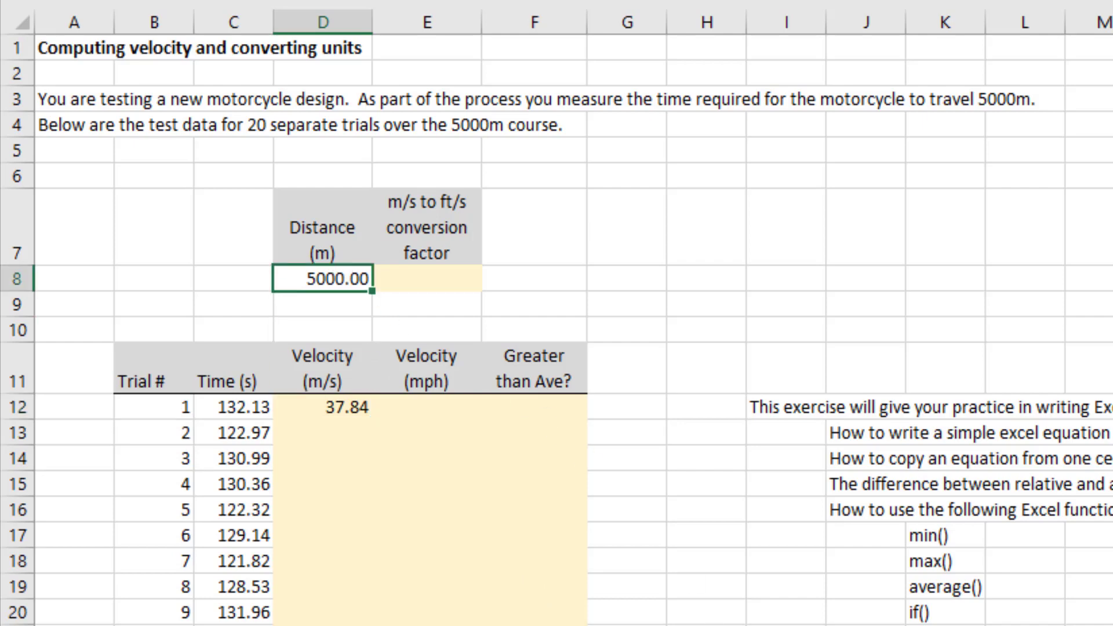
{"action": "type", "text": "4500"}
{"action": "key", "text": "Return"}
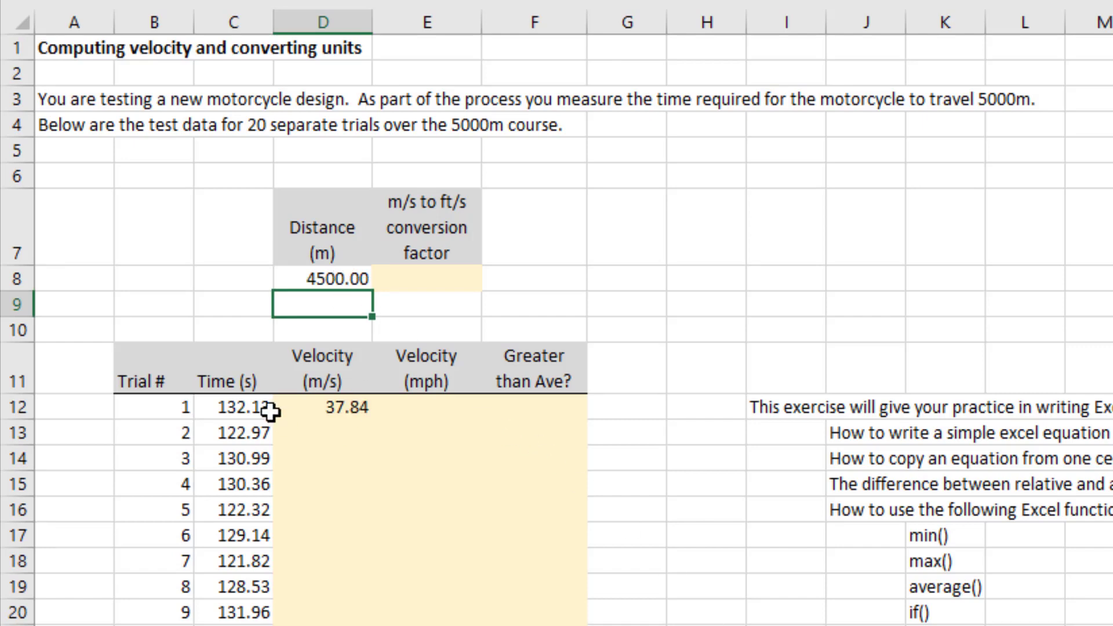
{"action": "key", "text": "ctrl+z"}
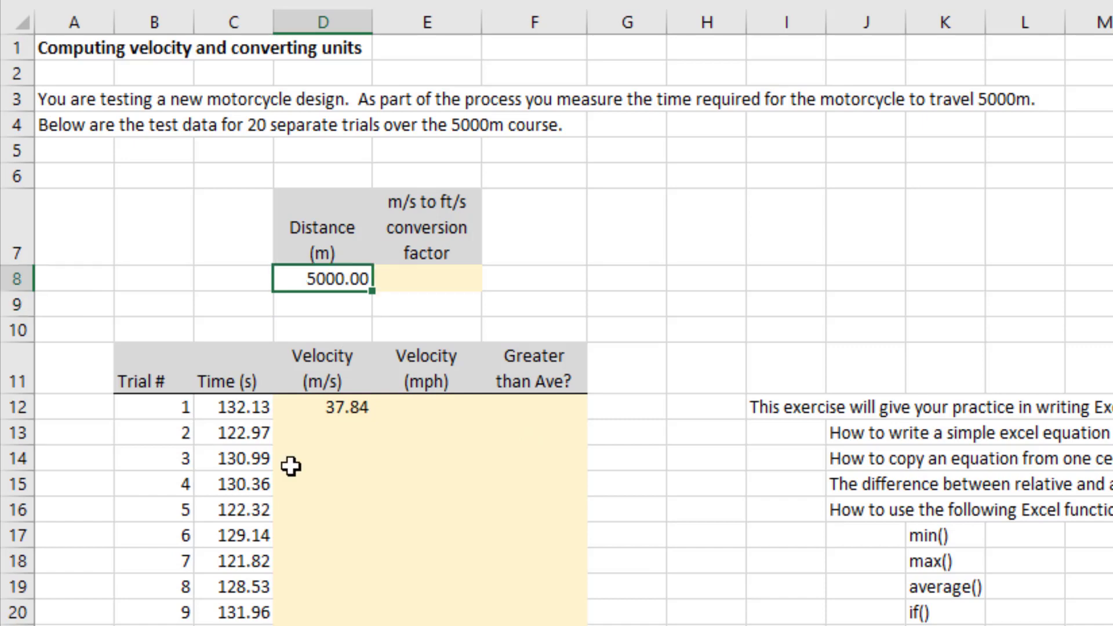
Try a time of 133.12 s for trial 1 in cell C12 and undo the change
{"action": "left_click", "coordinate": [245, 416]}
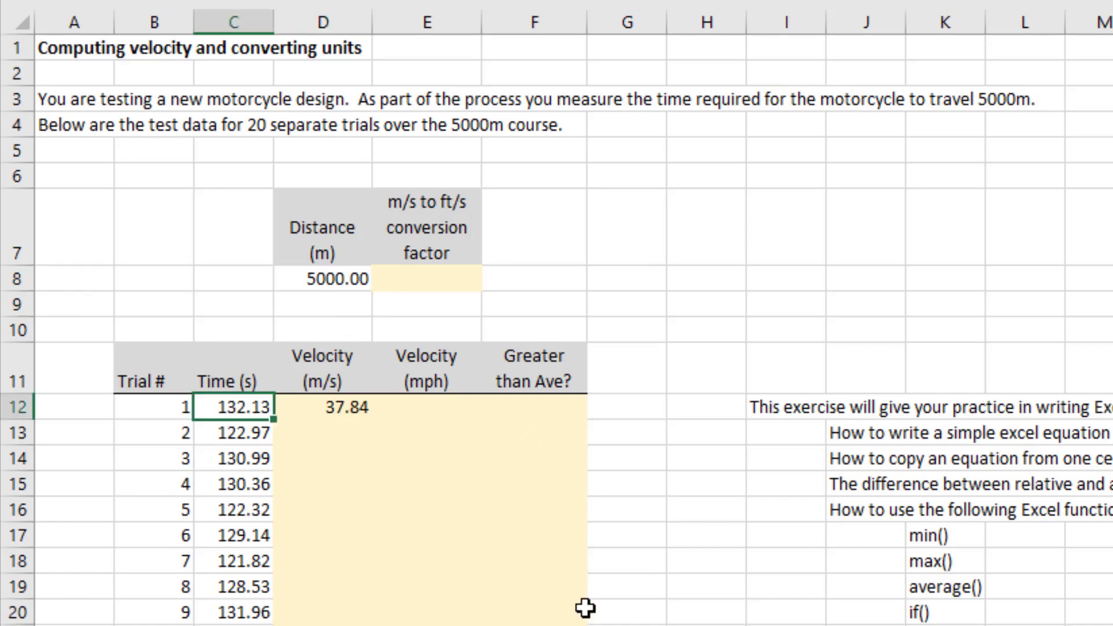
{"action": "type", "text": "133.12"}
{"action": "key", "text": "Return"}
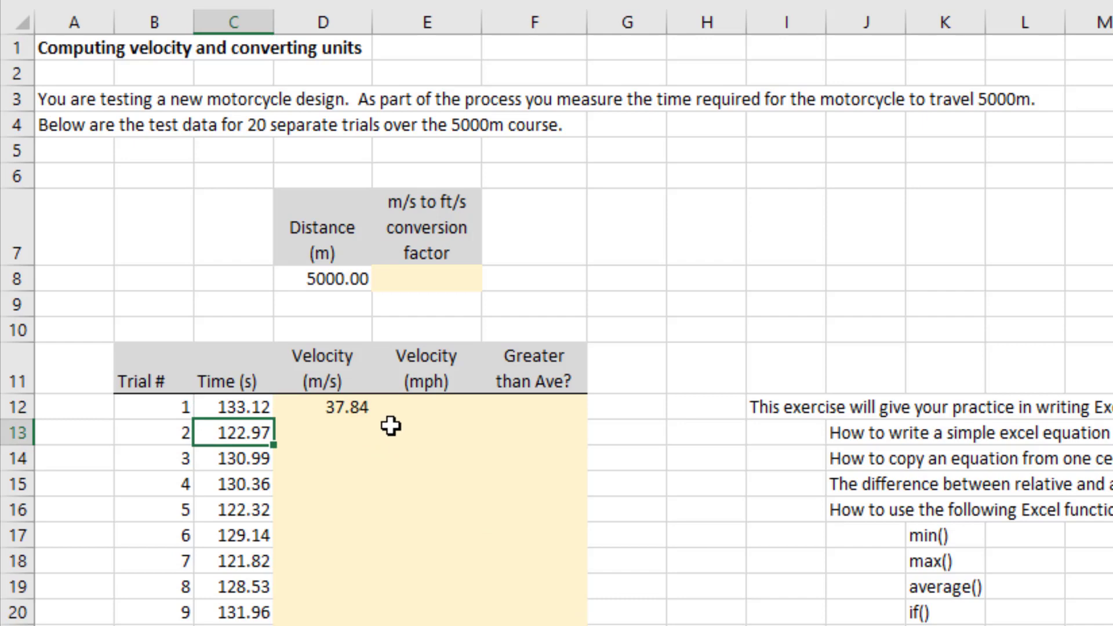
{"action": "key", "text": "ctrl+z"}
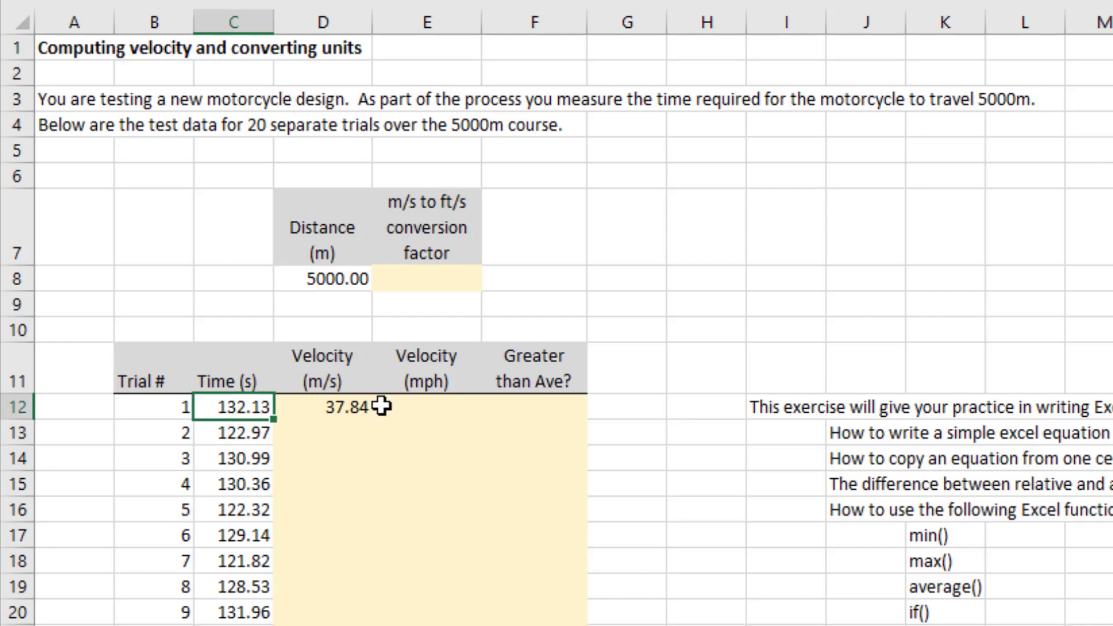
Inspect the hard-coded velocity formula in D12 alongside the time and distance cells it should depend on
{"action": "left_click", "coordinate": [362, 413]}
{"action": "double_click", "coordinate": [361, 415]}
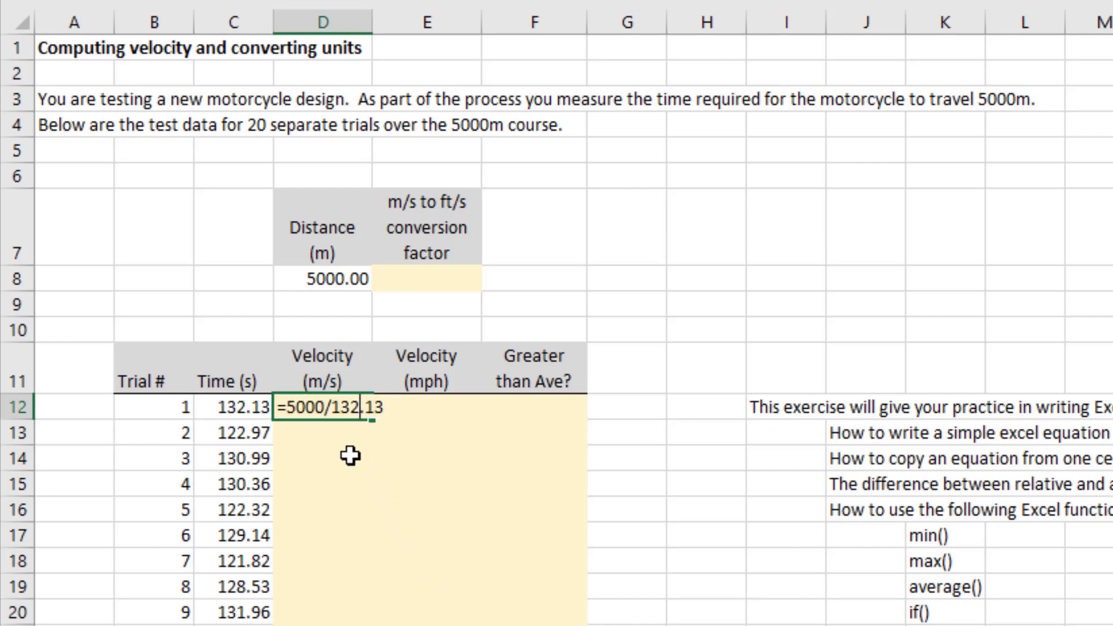
{"action": "left_click", "coordinate": [251, 414]}
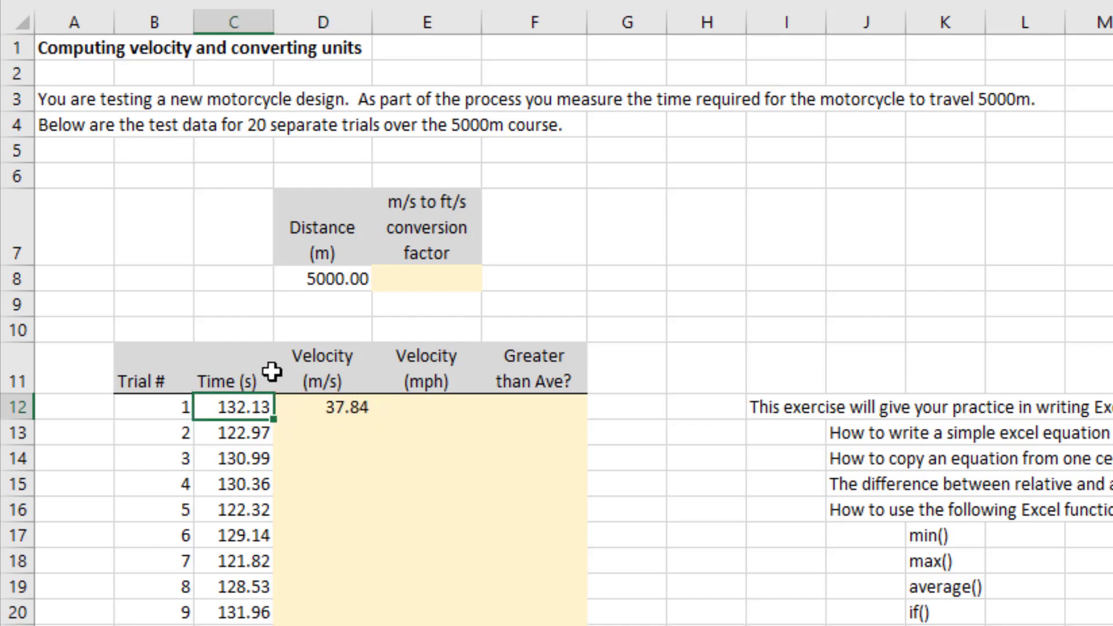
{"action": "left_click", "coordinate": [326, 282]}
{"action": "left_click", "coordinate": [354, 437]}
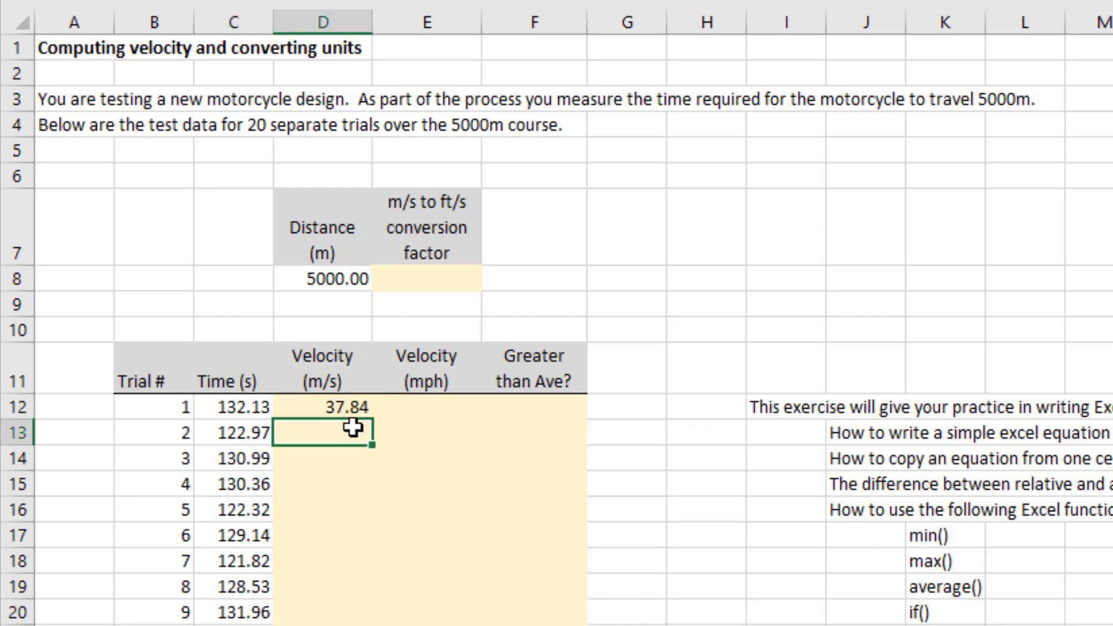
Replace the contents of D12 with the cell-reference formula =D8/C12
{"action": "left_click", "coordinate": [353, 407]}
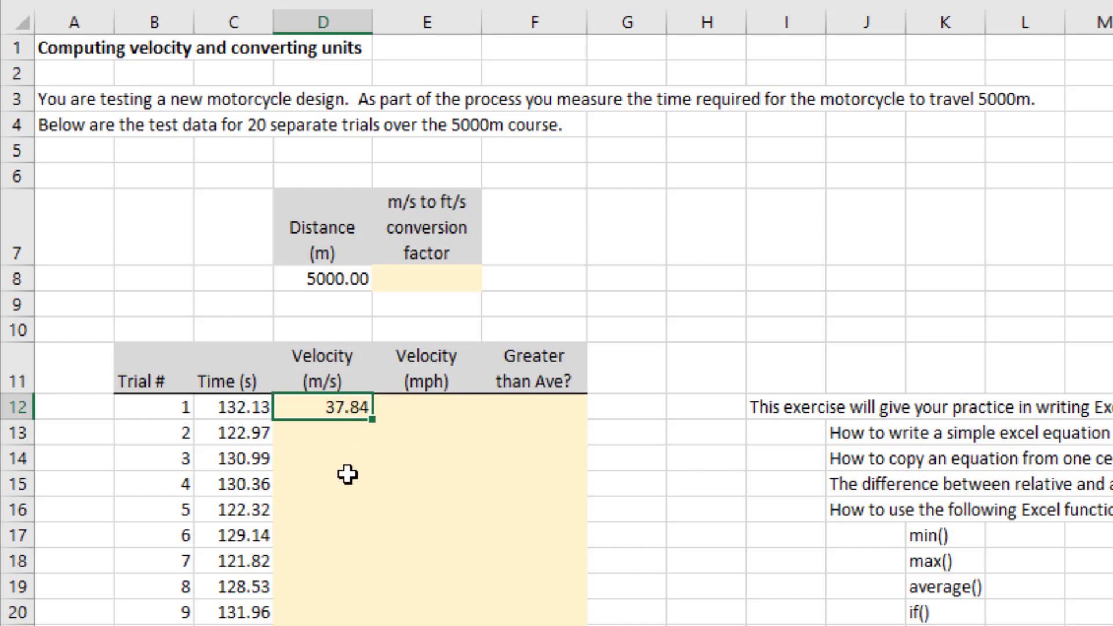
{"action": "key", "text": "Delete"}
{"action": "type", "text": "="}
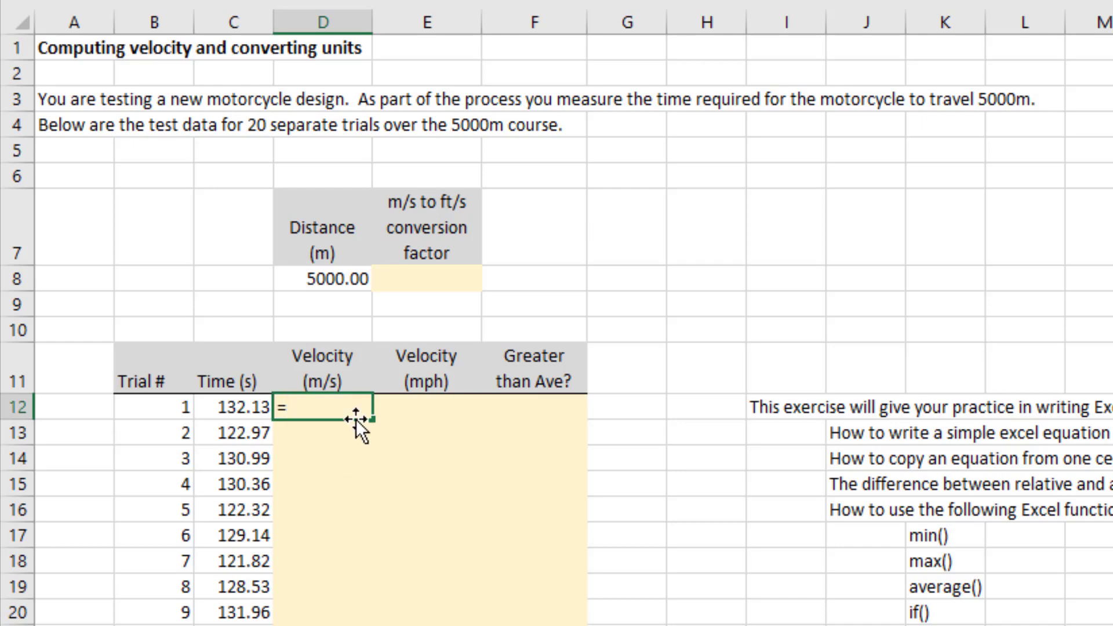
{"action": "left_click", "coordinate": [336, 279]}
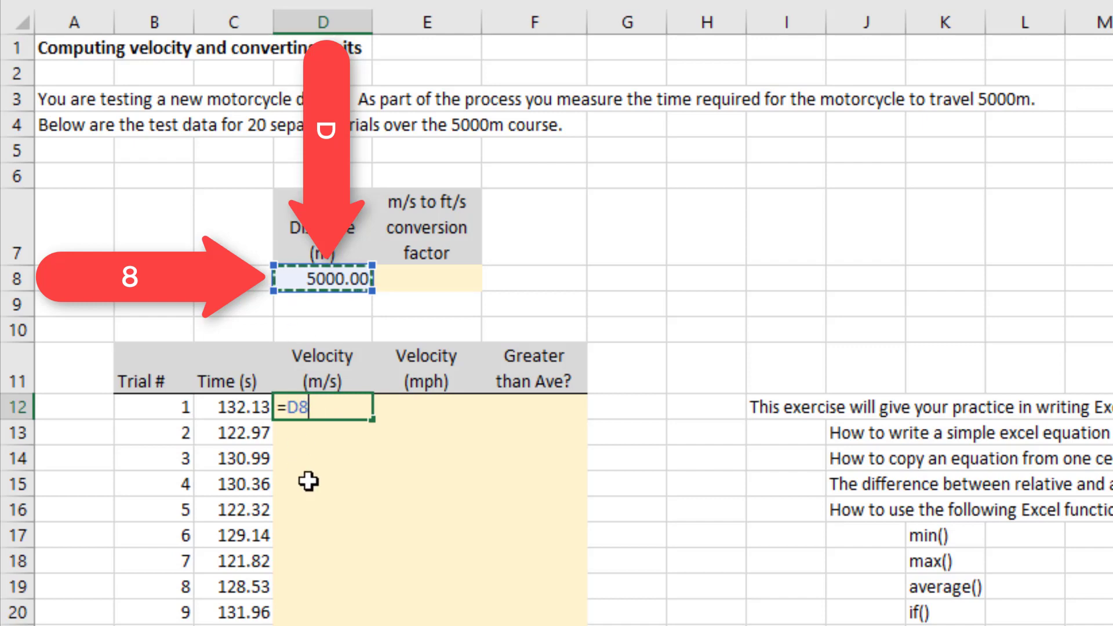
{"action": "type", "text": "/"}
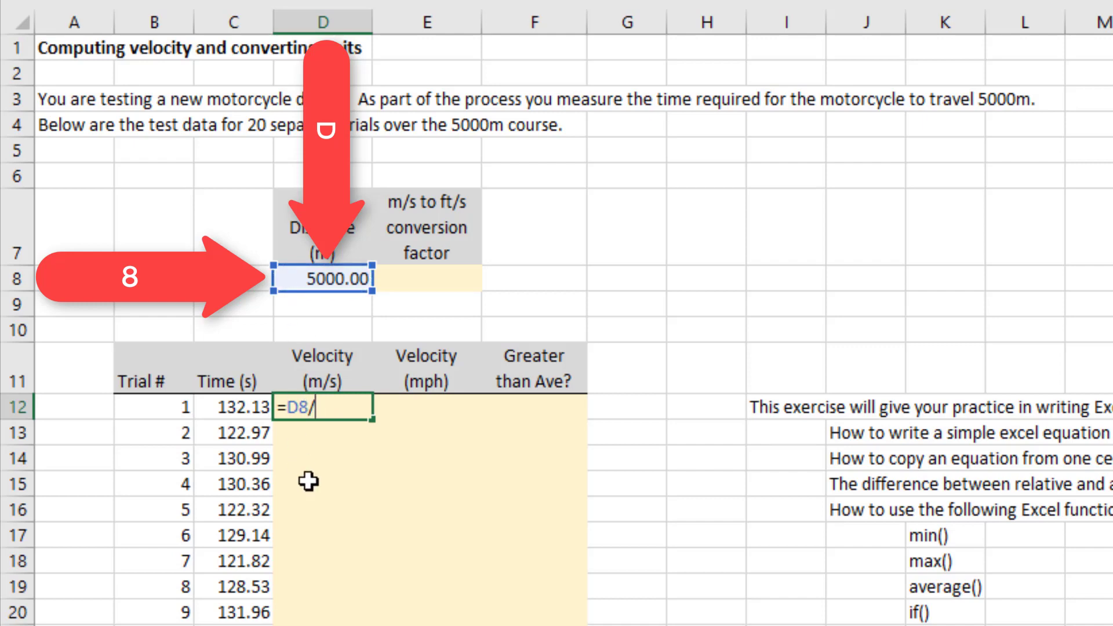
{"action": "left_click", "coordinate": [242, 407]}
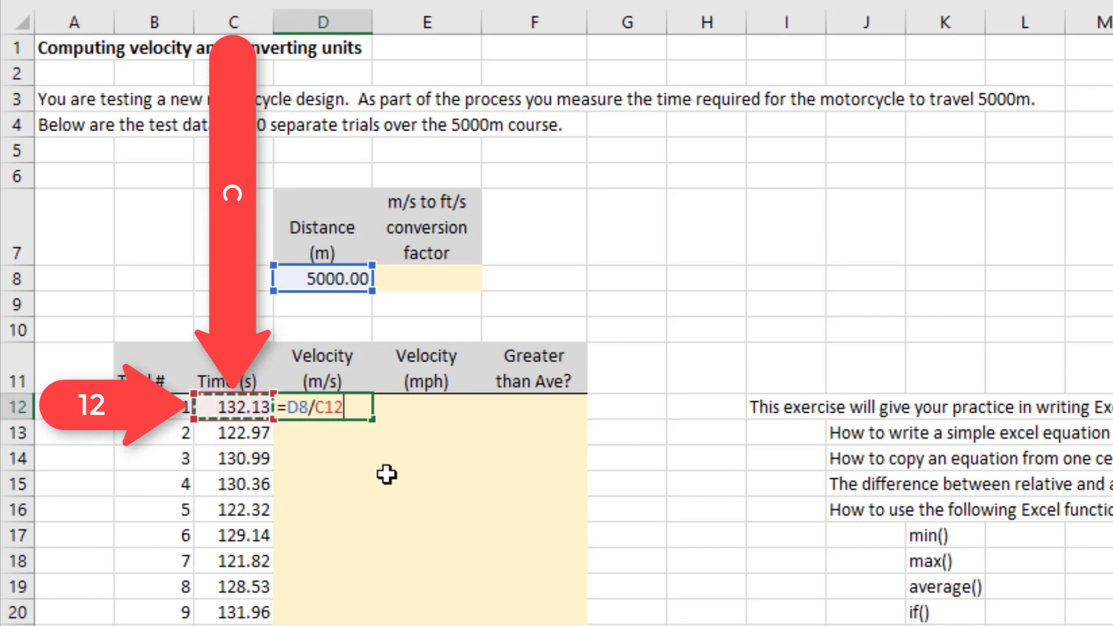
{"action": "key", "text": "Return"}
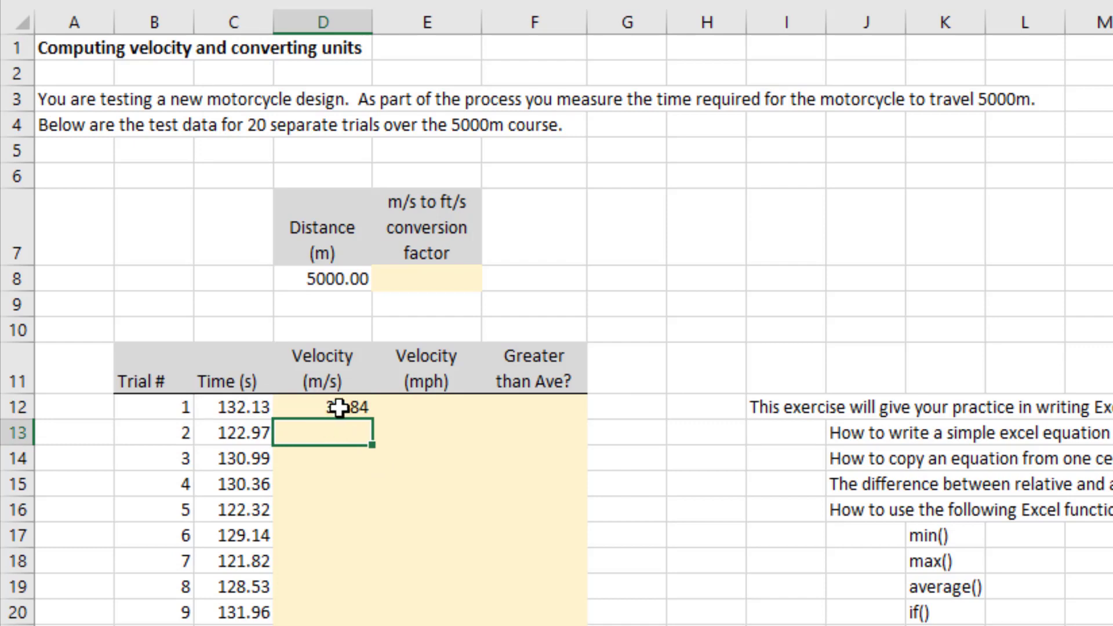
Test the referenced velocity formula with a distance of 4500 m in D8 and undo the change
{"action": "left_click", "coordinate": [336, 280]}
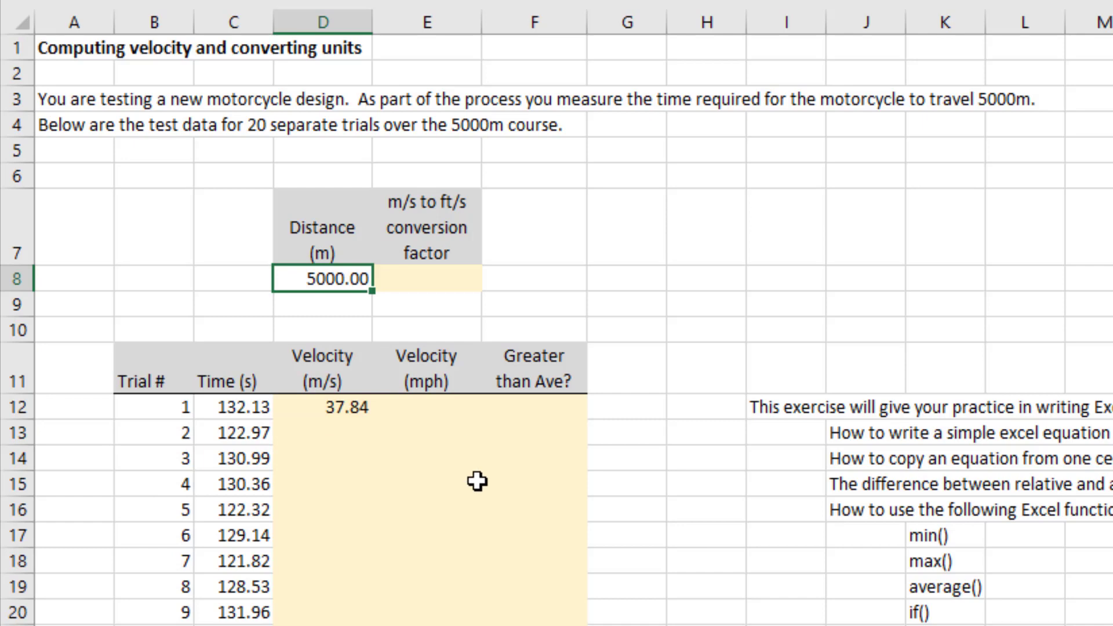
{"action": "type", "text": "4500"}
{"action": "key", "text": "Return"}
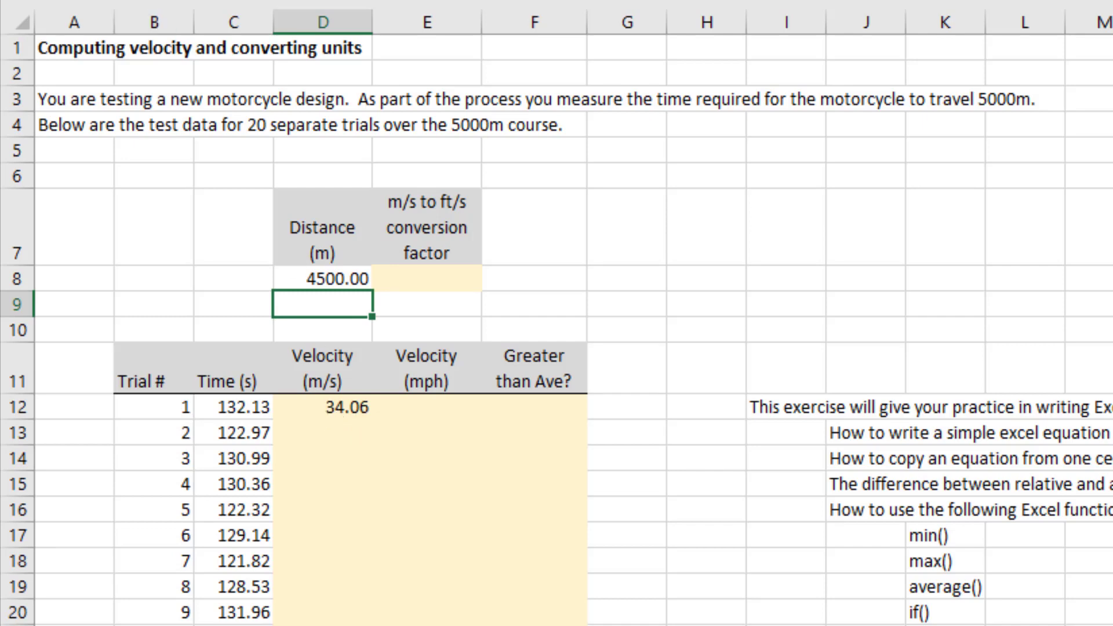
{"action": "key", "text": "ctrl+z"}
Set the first trial's time in cell C12 to 200 s
{"action": "left_click", "coordinate": [248, 407]}
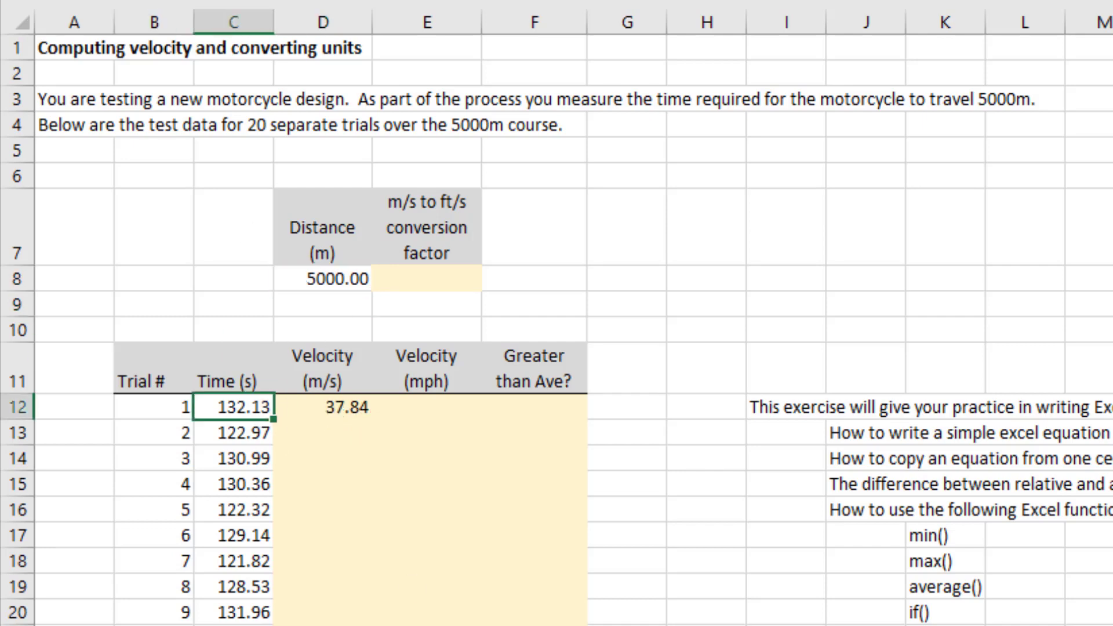
{"action": "type", "text": "200"}
{"action": "key", "text": "Return"}
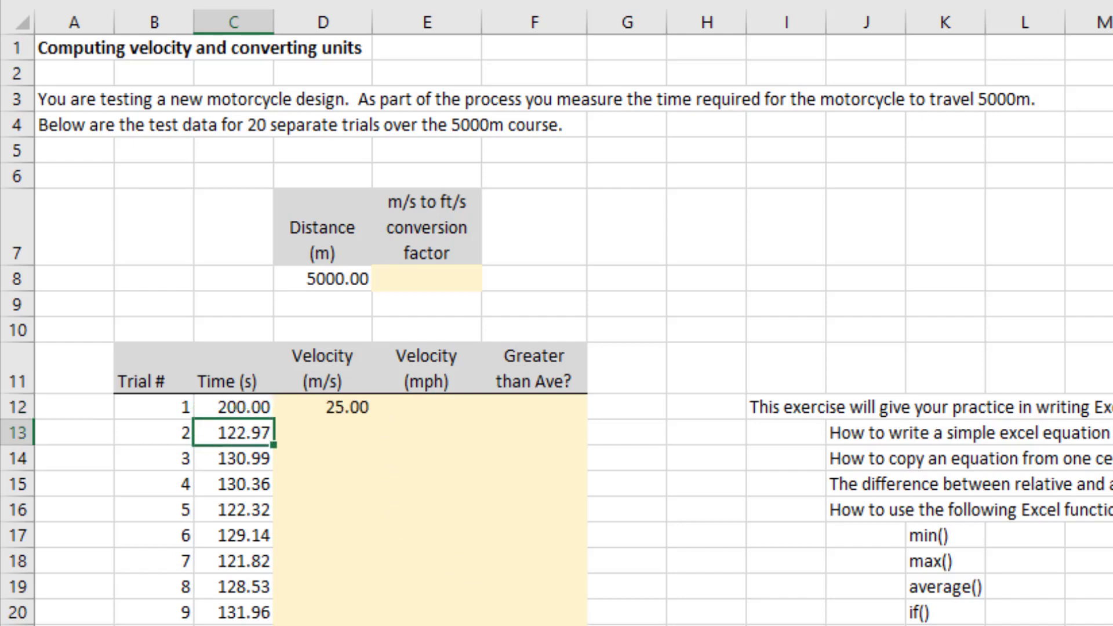
Examine the formula in D12 and the cells it references, leaving the formula as it is
{"action": "left_click", "coordinate": [323, 406]}
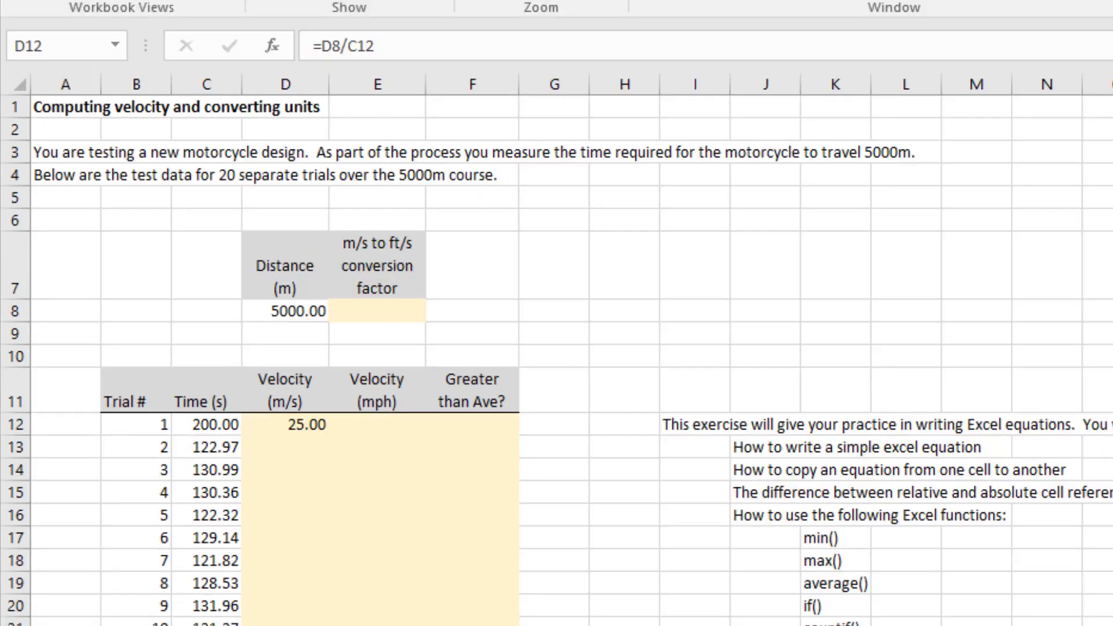
{"action": "left_click", "coordinate": [312, 427]}
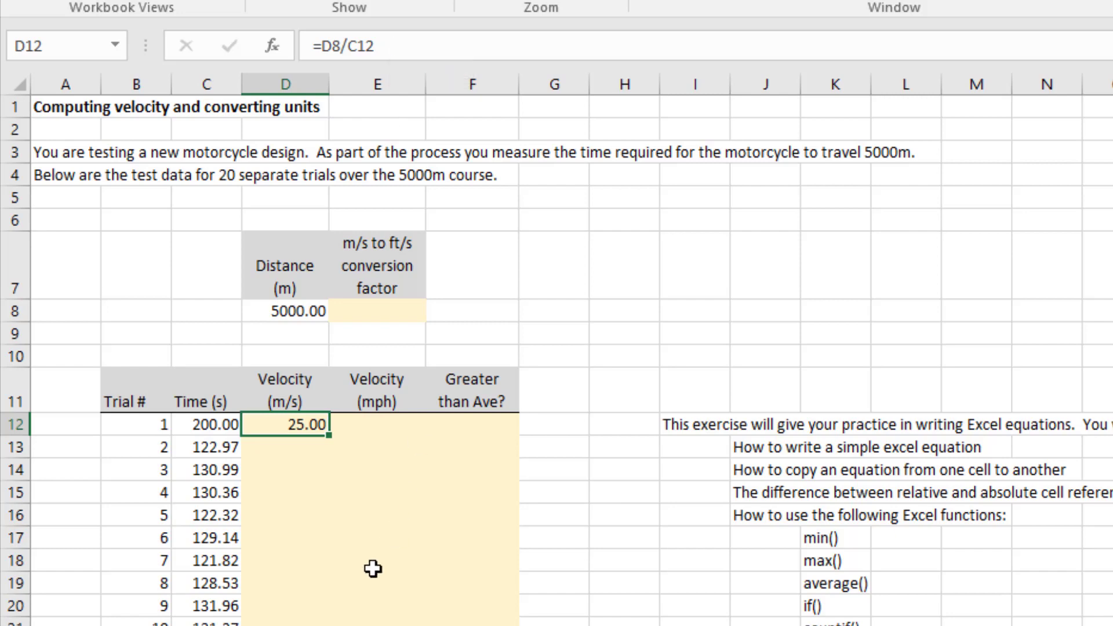
{"action": "double_click", "coordinate": [281, 428]}
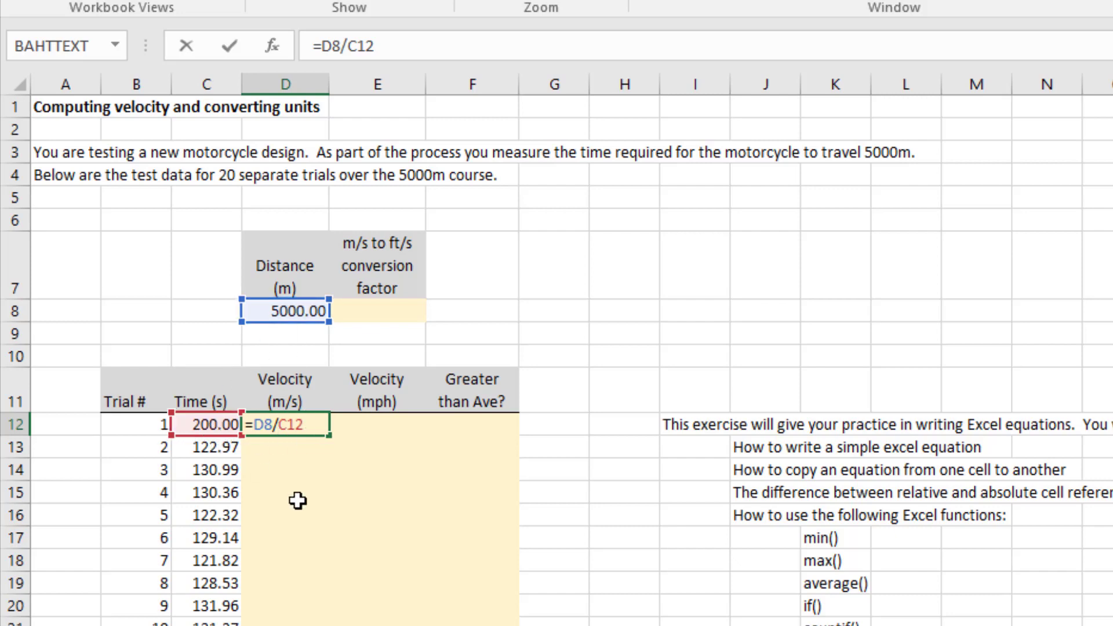
{"action": "left_click", "coordinate": [296, 449]}
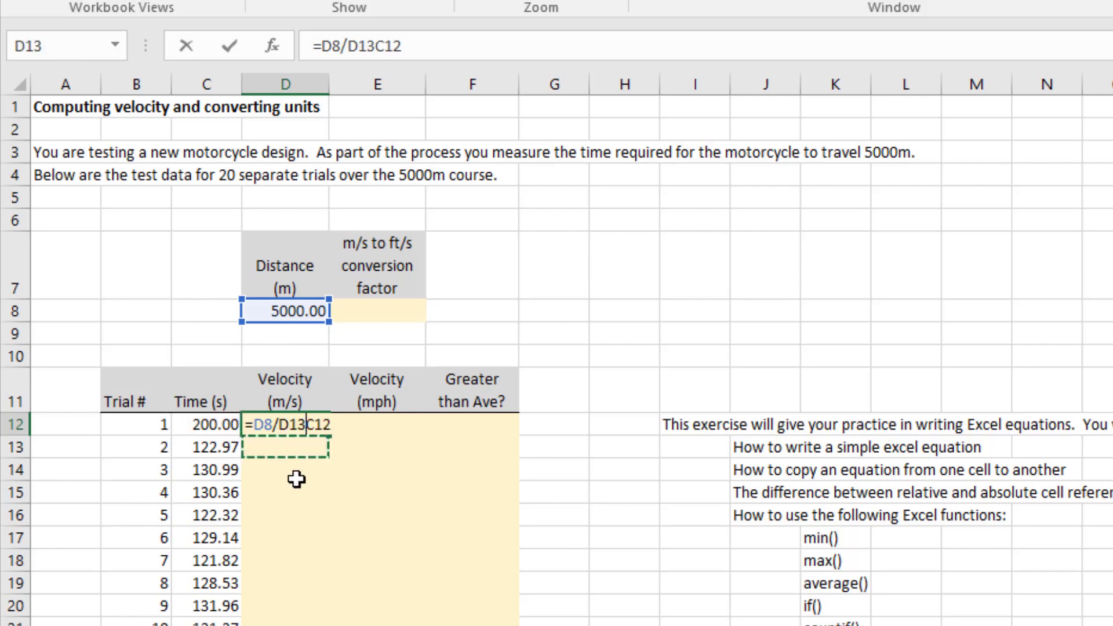
{"action": "key", "text": "Escape"}
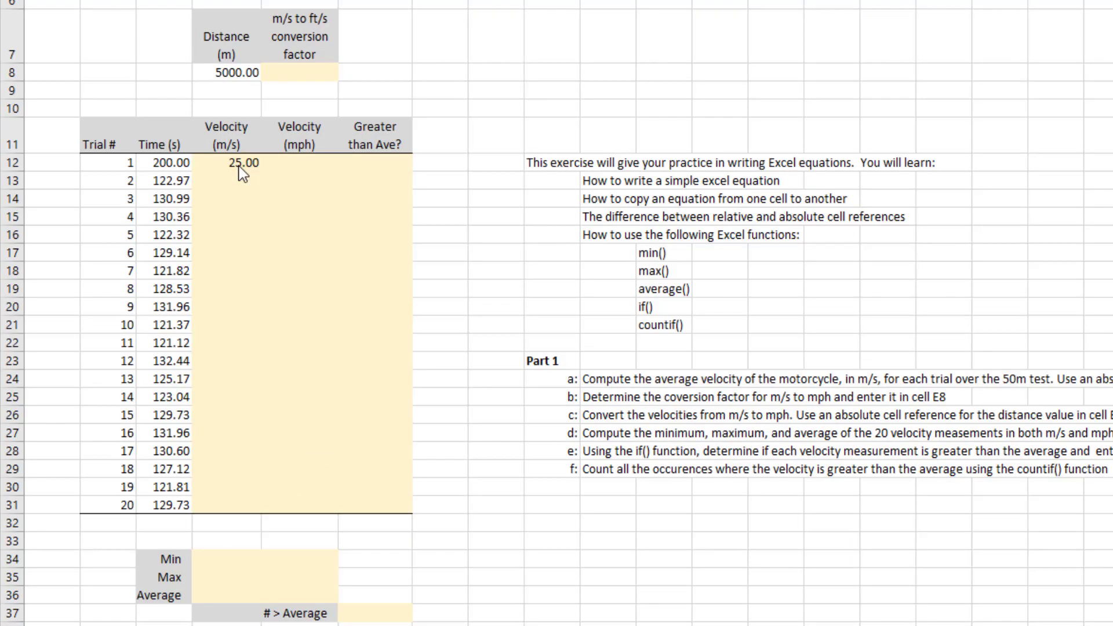
Enter the formula =D8/C13 in cell D13 for the second trial's velocity
{"action": "left_click", "coordinate": [240, 167]}
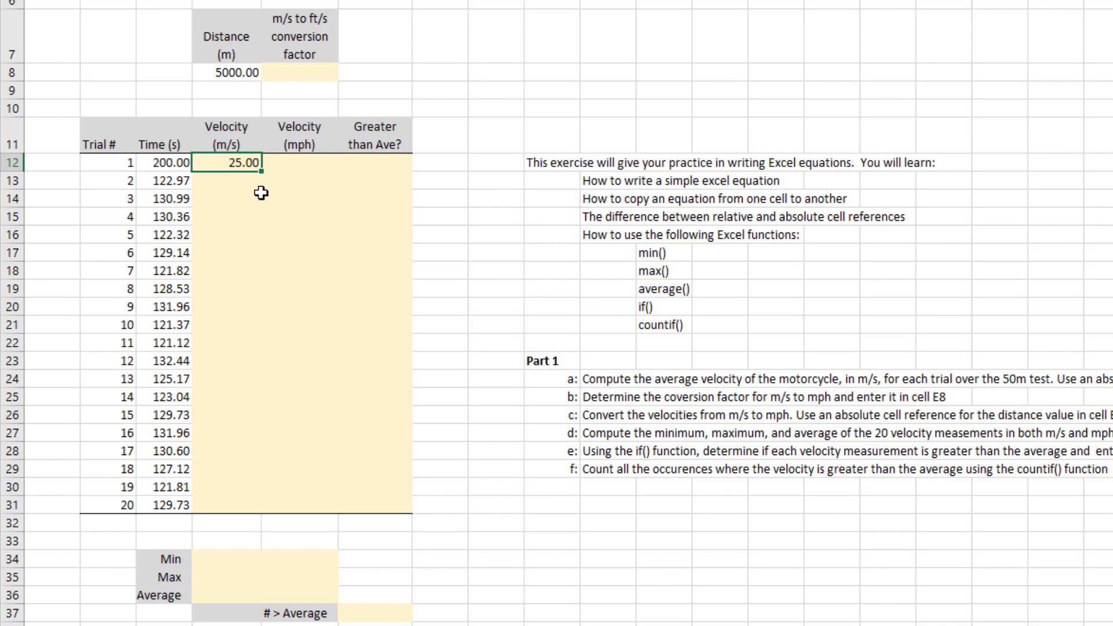
{"action": "left_click_drag", "start_coordinate": [231, 178], "coordinate": [253, 505]}
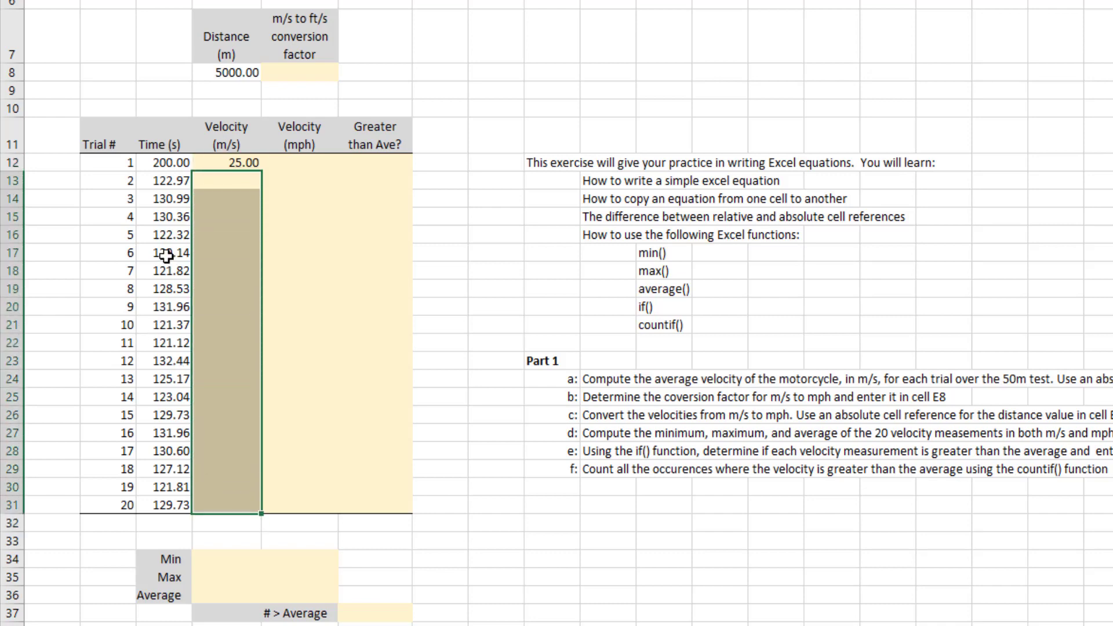
{"action": "left_click", "coordinate": [224, 183]}
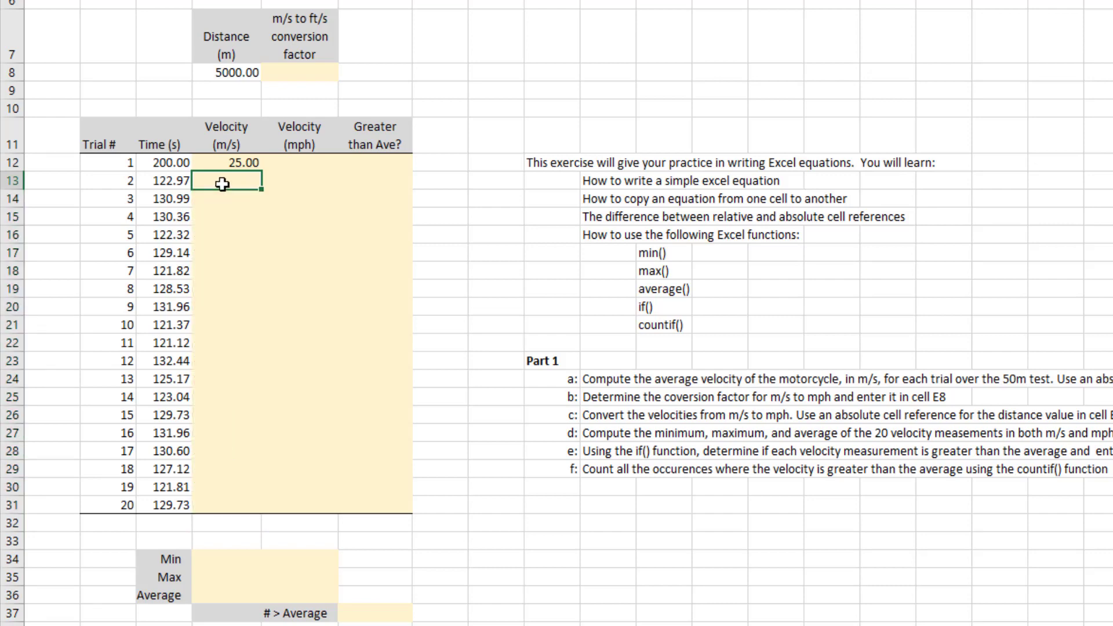
{"action": "type", "text": "="}
{"action": "left_click", "coordinate": [226, 72]}
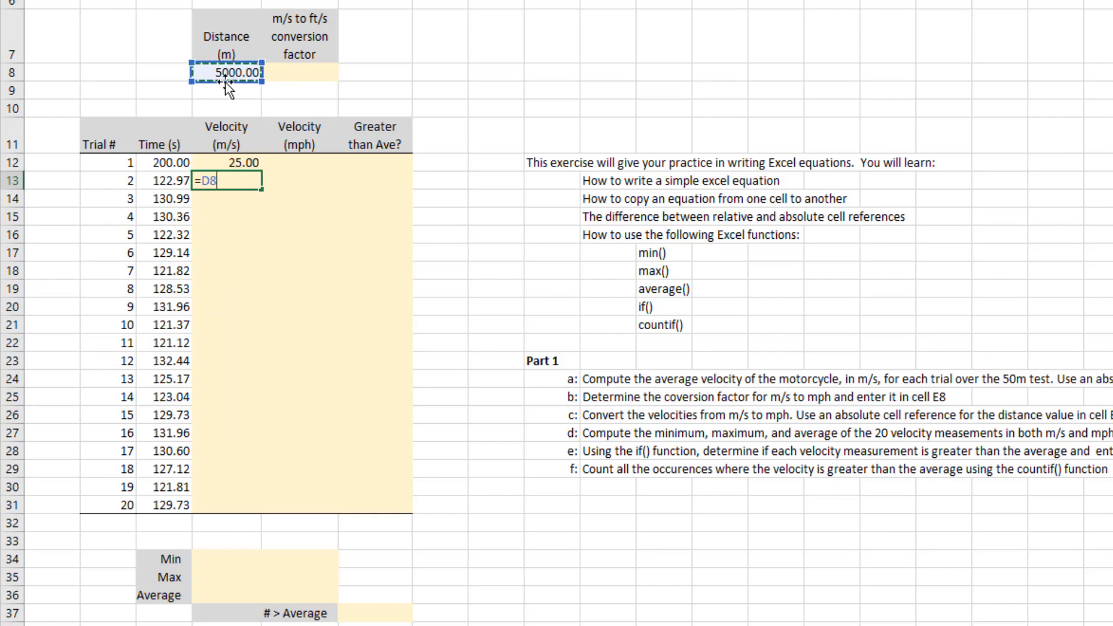
{"action": "type", "text": "/"}
{"action": "left_click", "coordinate": [172, 179]}
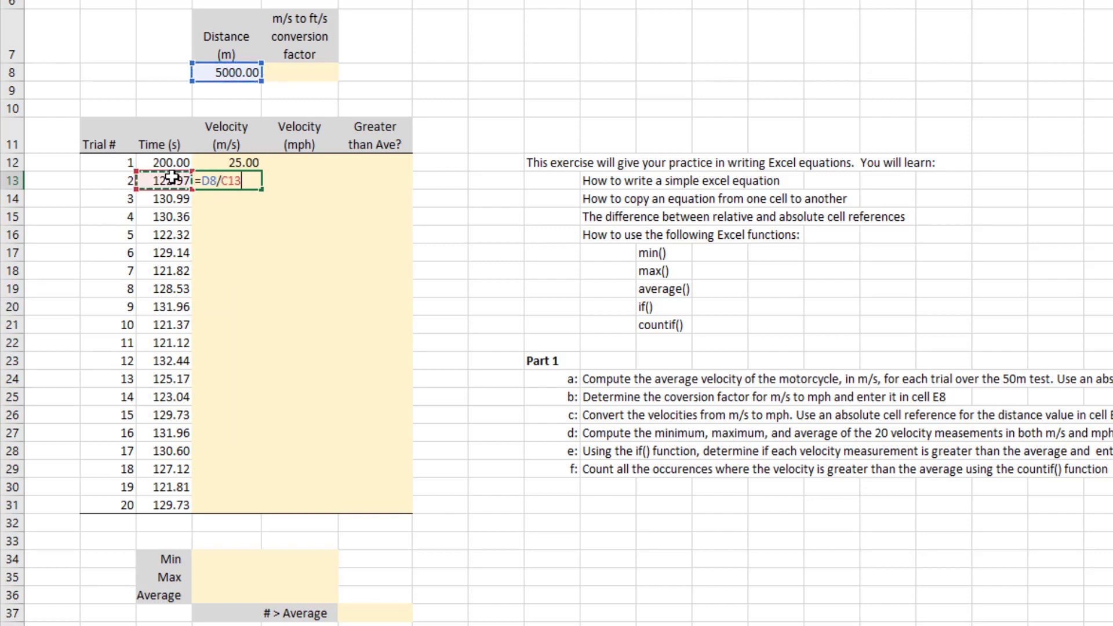
{"action": "key", "text": "Return"}
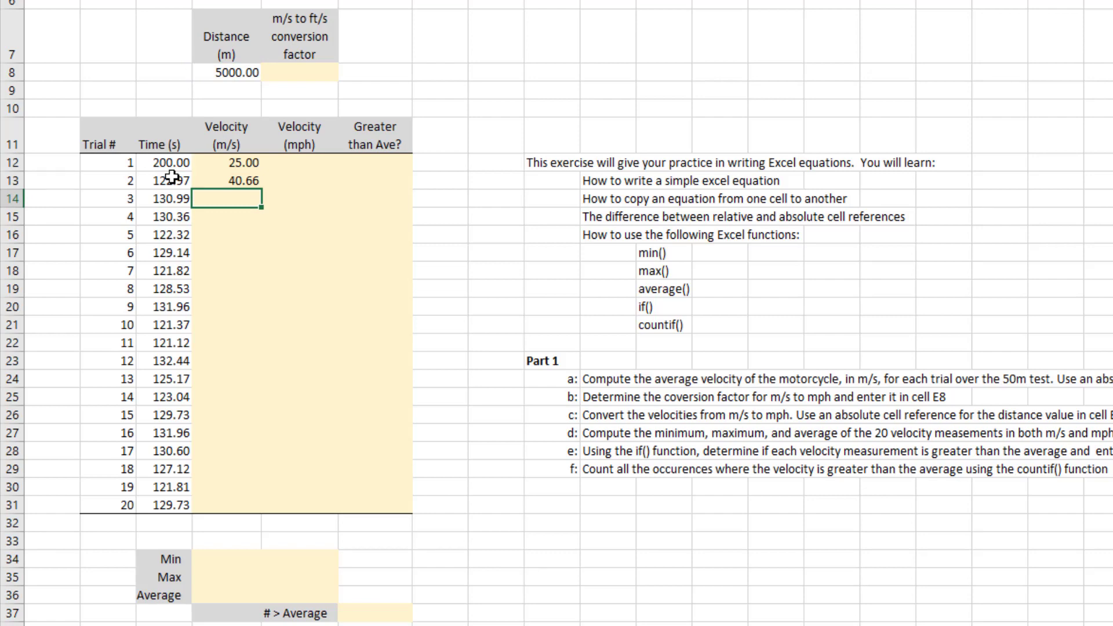
Enter the formula =D8/C14 in cell D14 for the third trial's velocity
{"action": "type", "text": "="}
{"action": "left_click", "coordinate": [242, 71]}
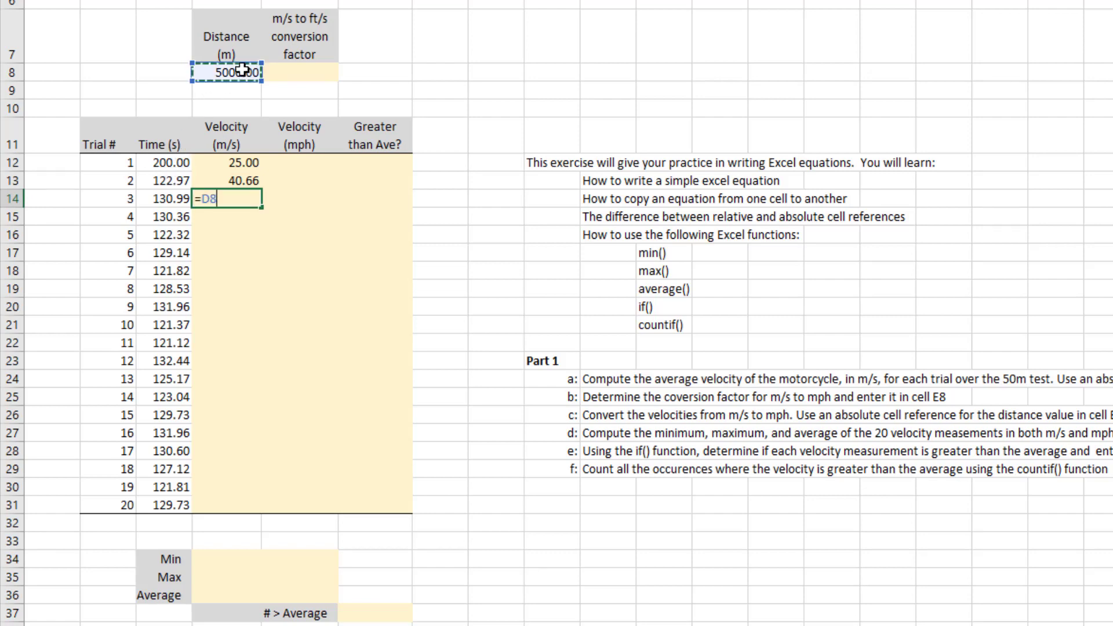
{"action": "type", "text": "/"}
{"action": "left_click", "coordinate": [174, 199]}
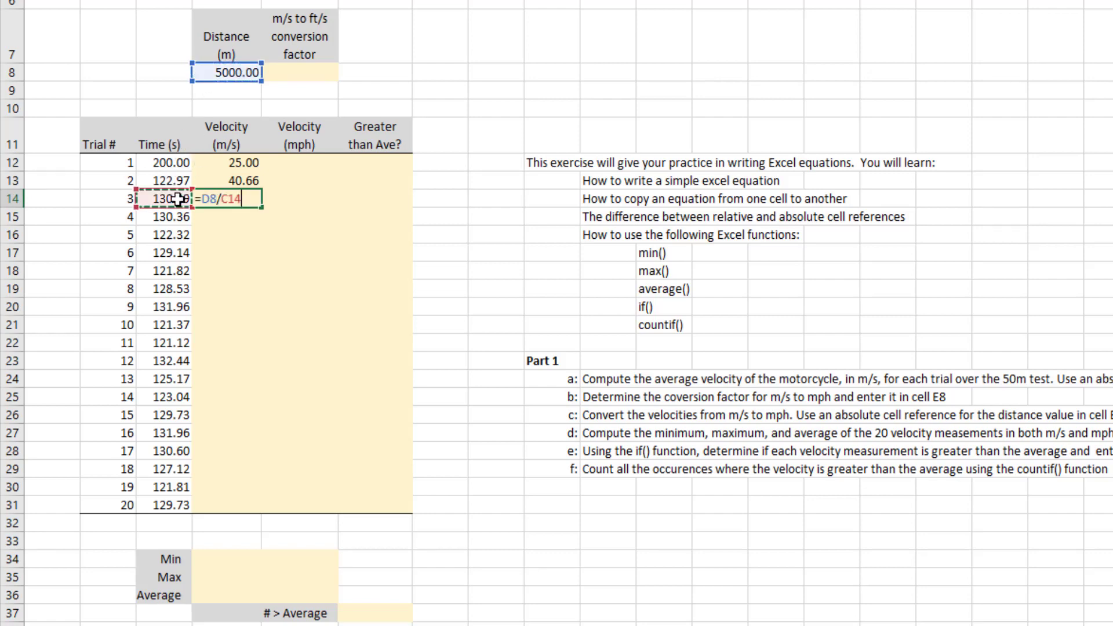
{"action": "key", "text": "Return"}
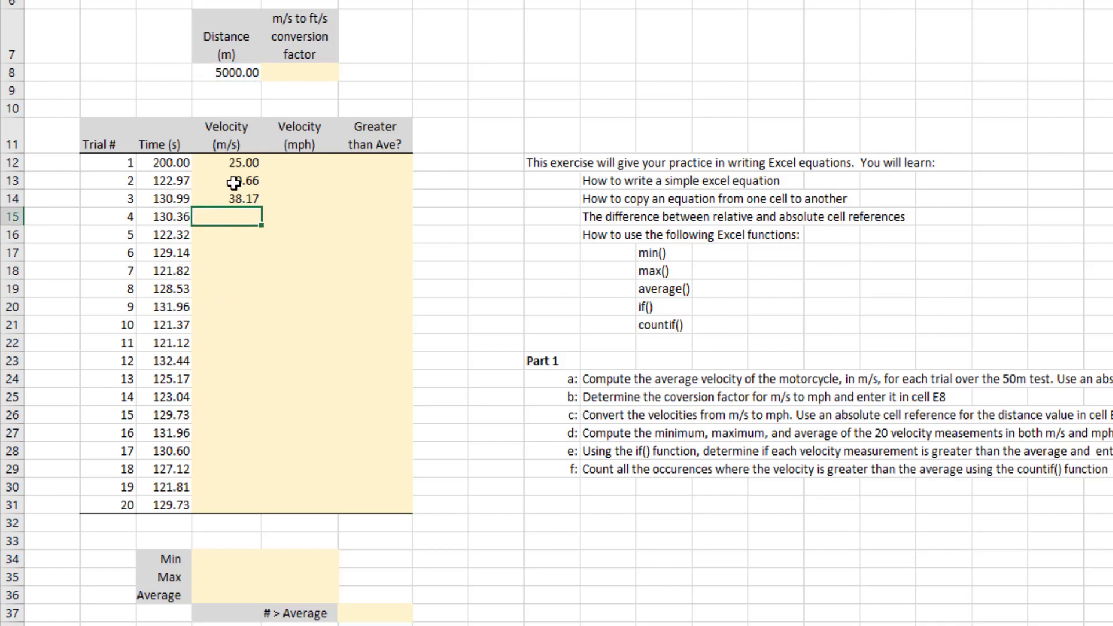
Copy the first trial's velocity formula from D12 and paste it into D13 with its relative references
{"action": "left_click", "coordinate": [238, 163]}
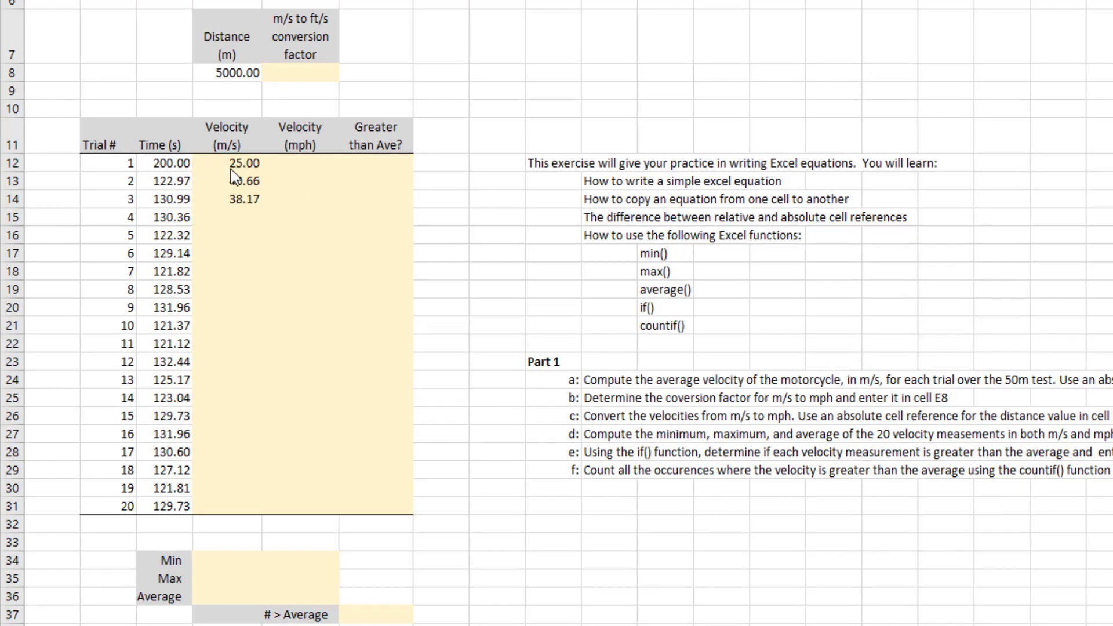
{"action": "left_click", "coordinate": [233, 163]}
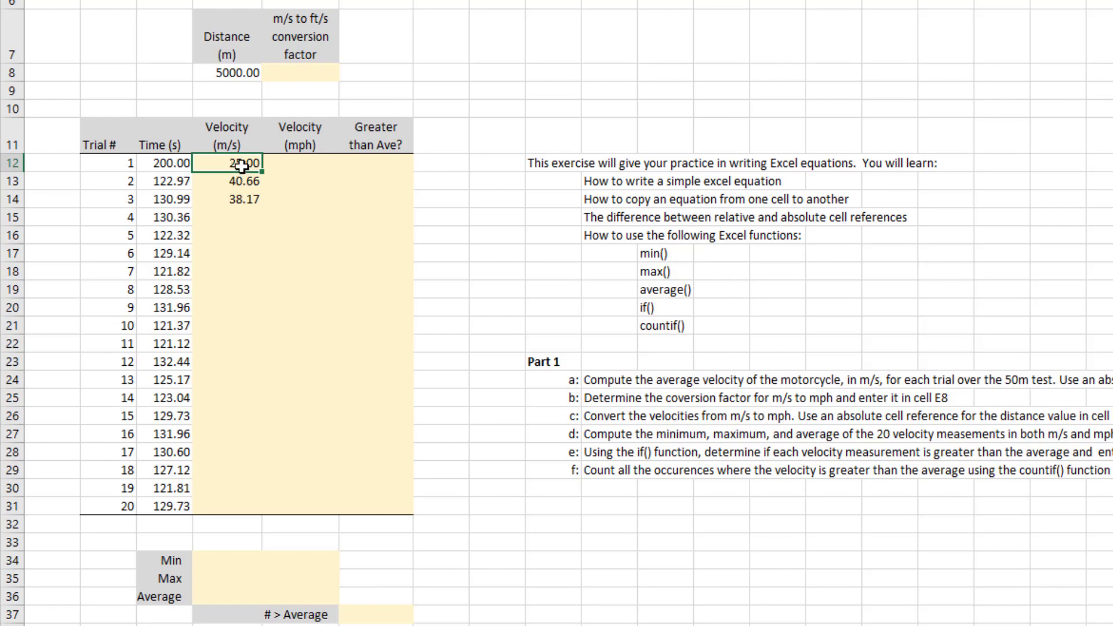
{"action": "right_click", "coordinate": [240, 162]}
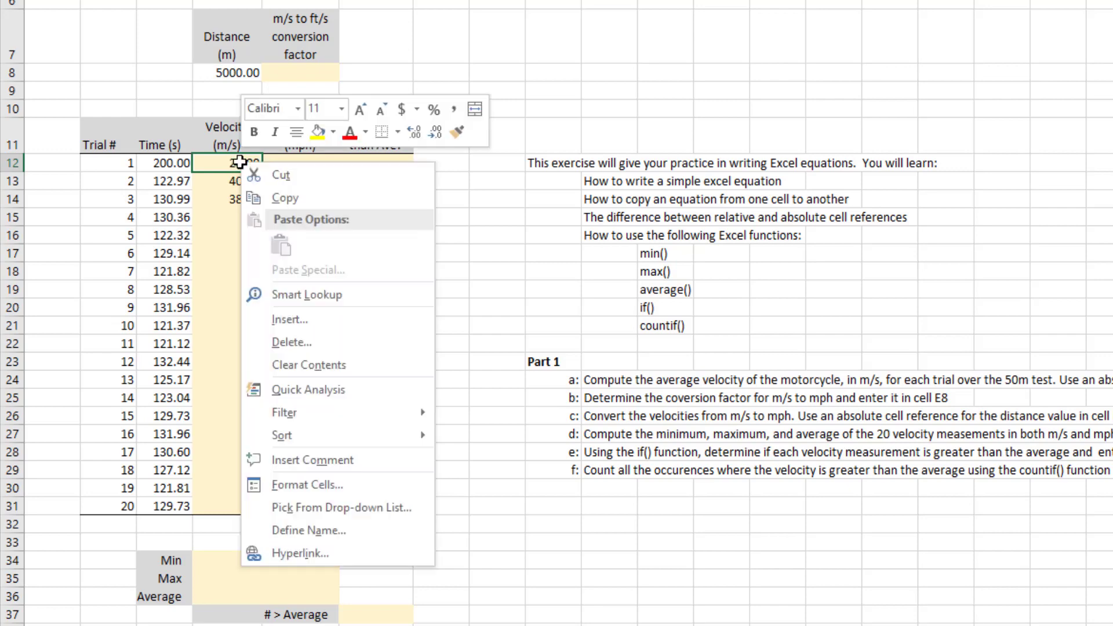
{"action": "left_click", "coordinate": [280, 200]}
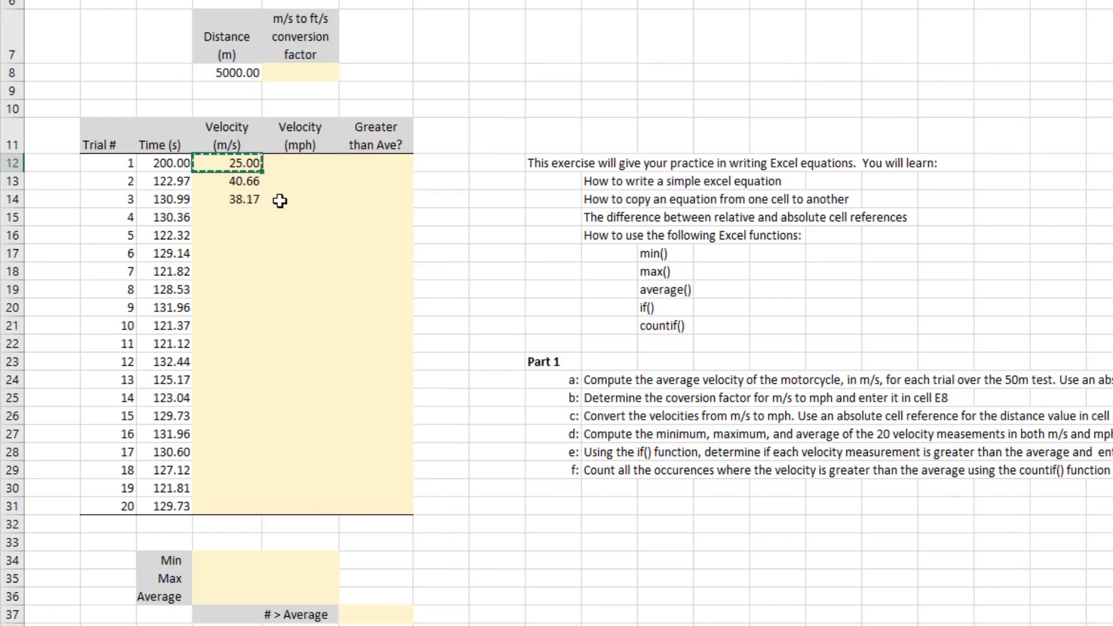
{"action": "left_click", "coordinate": [229, 183]}
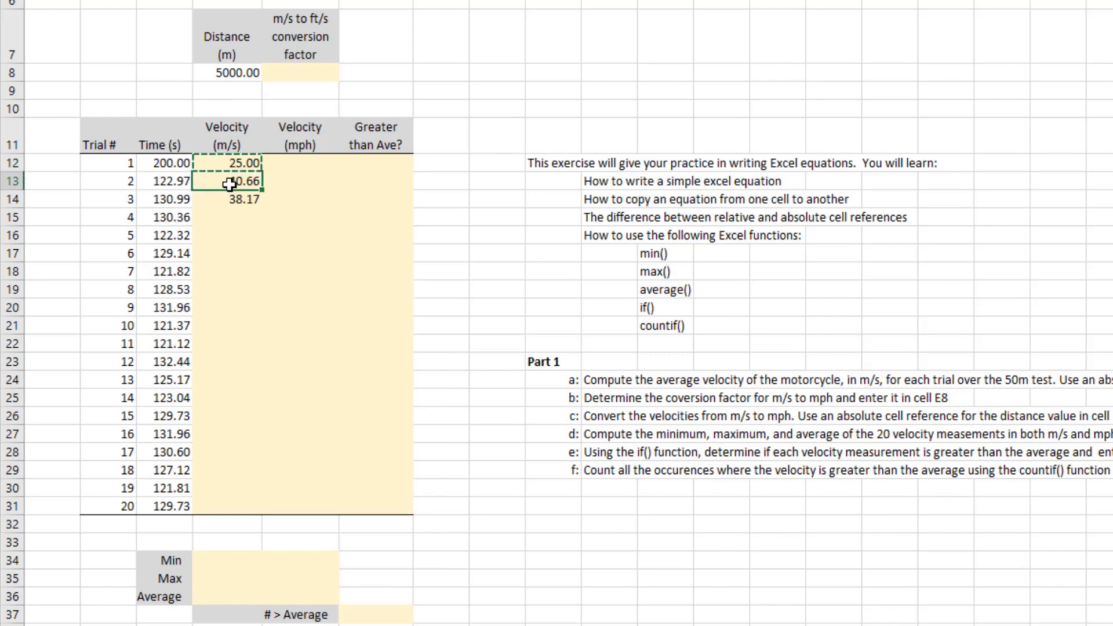
{"action": "right_click", "coordinate": [227, 181]}
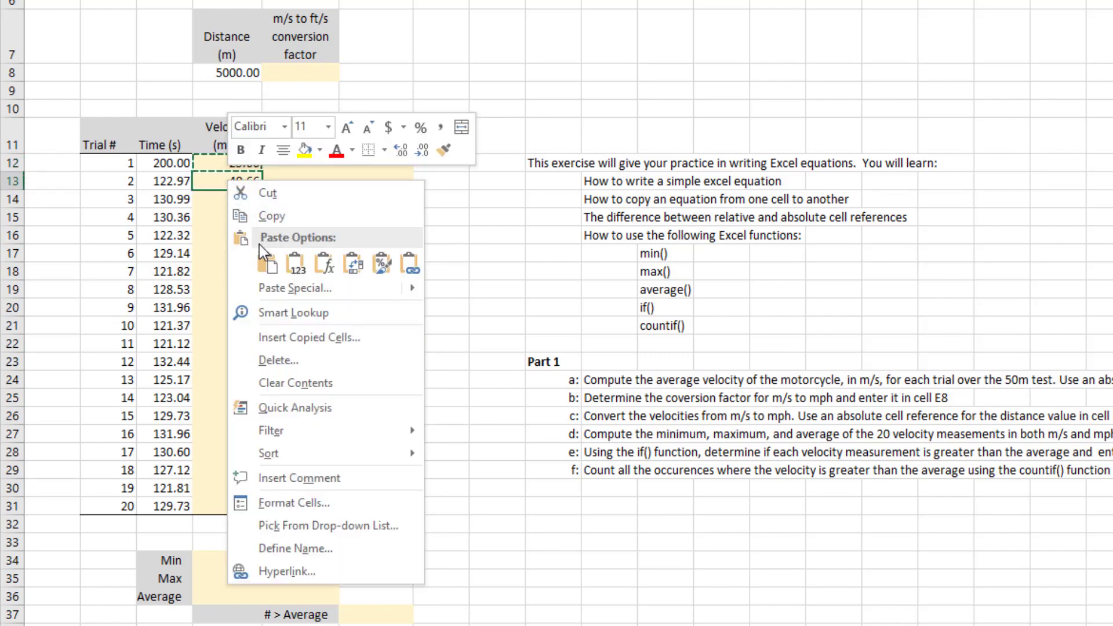
{"action": "left_click", "coordinate": [269, 264]}
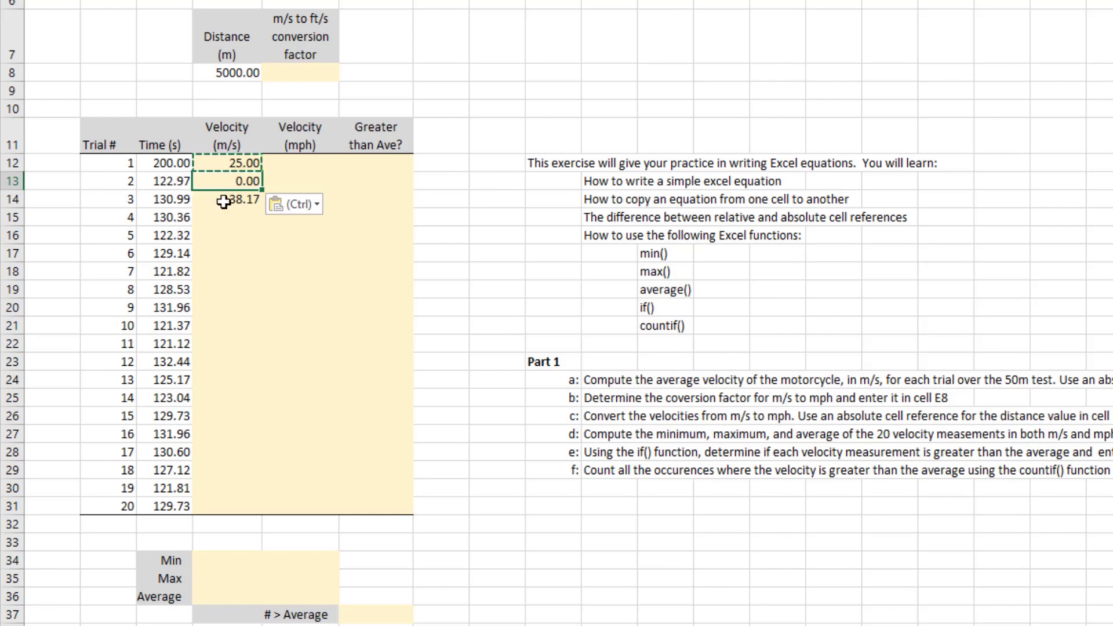
{"action": "key", "text": "Escape"}
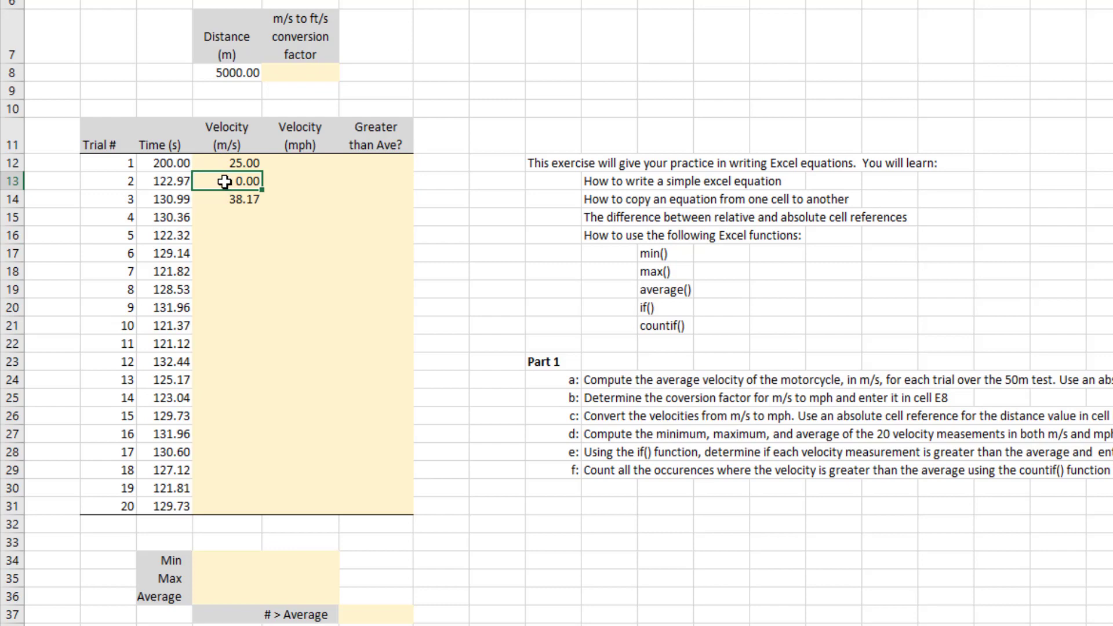
Compare the cell references in the D12 and D13 formulas, leaving both formulas as they are
{"action": "double_click", "coordinate": [226, 182]}
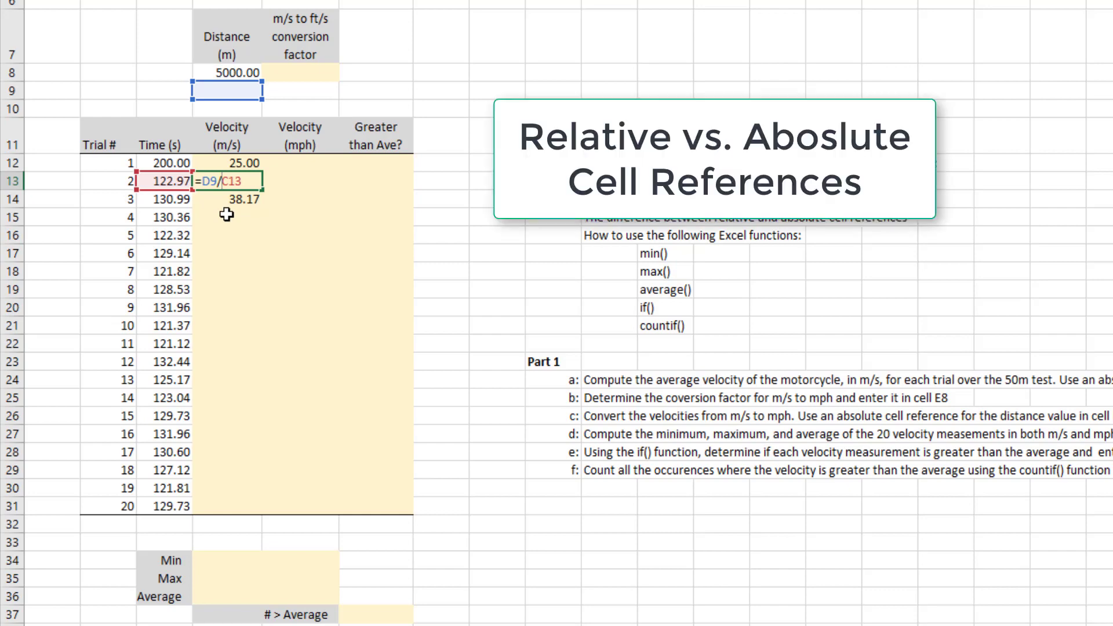
{"action": "key", "text": "ctrl+Return"}
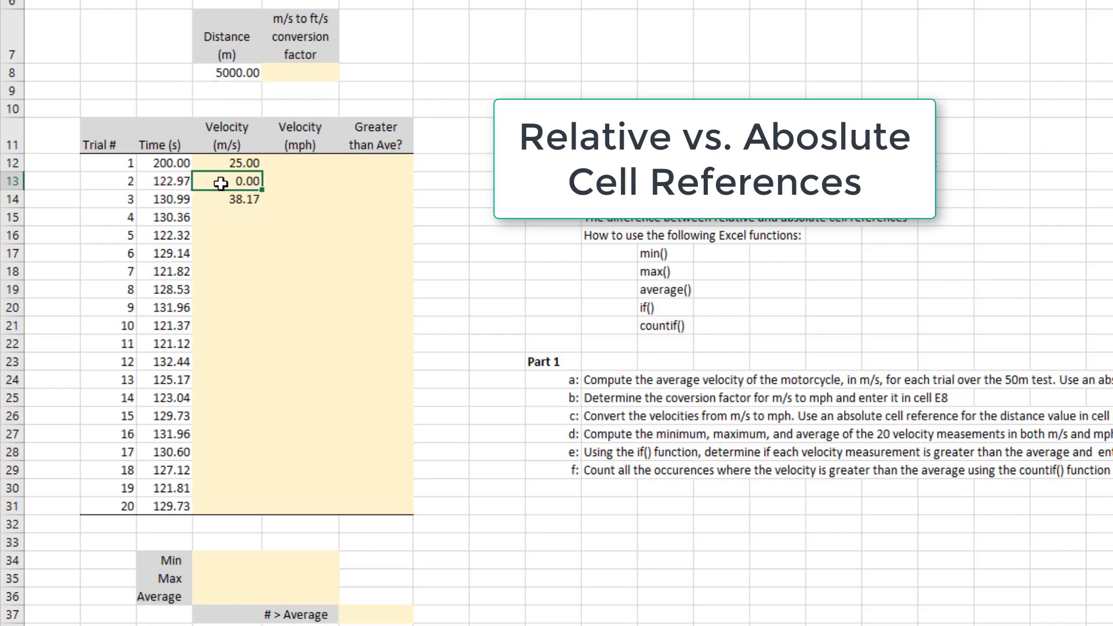
{"action": "left_click", "coordinate": [227, 165]}
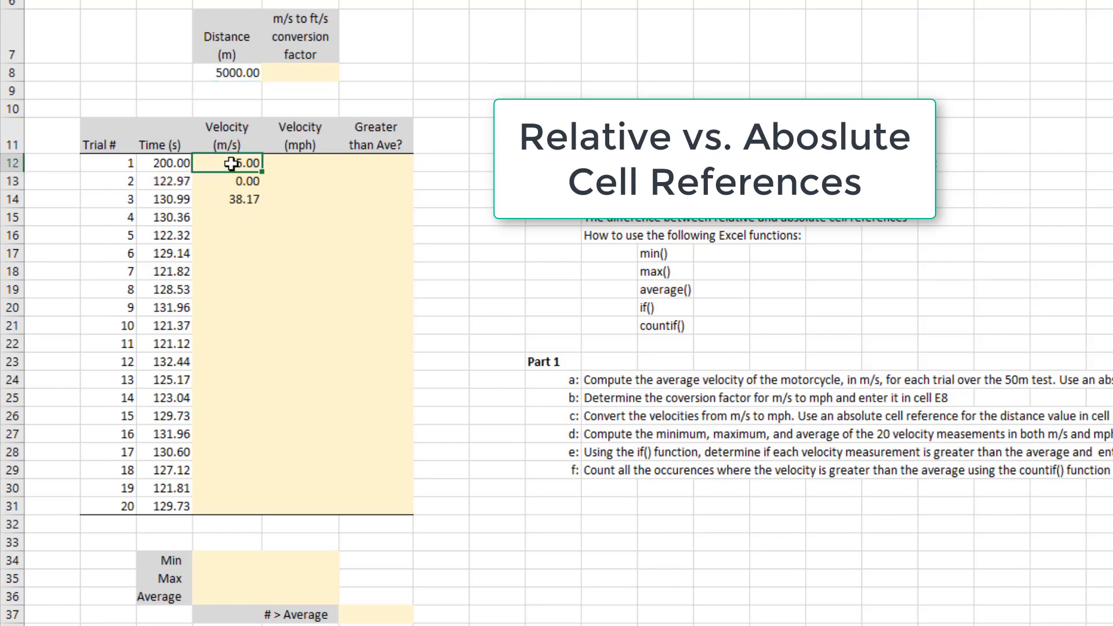
{"action": "double_click", "coordinate": [231, 164]}
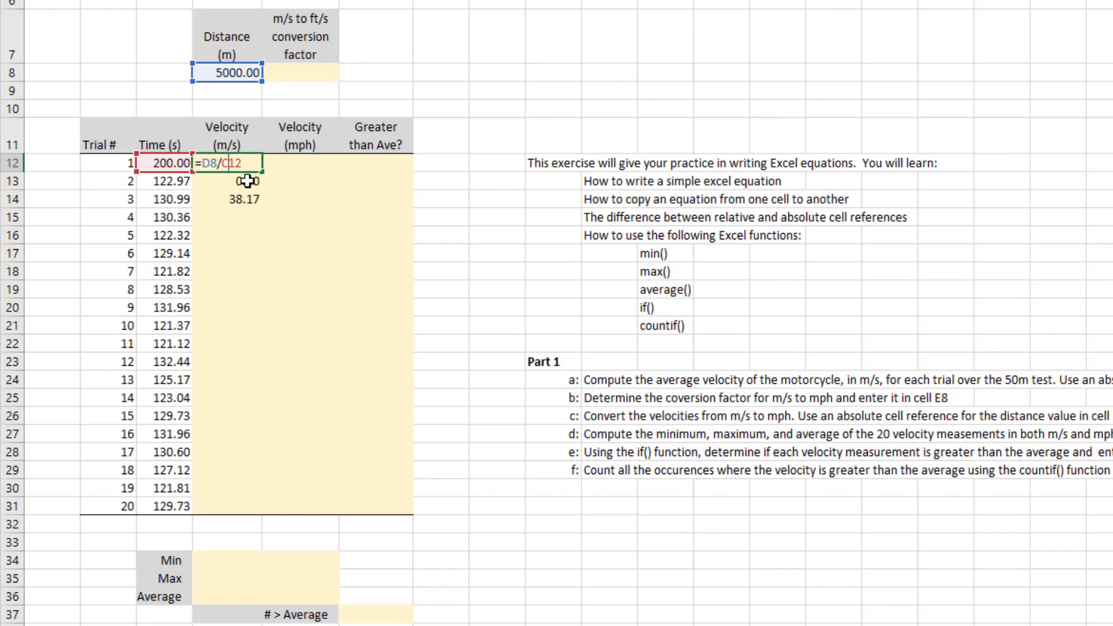
{"action": "key", "text": "Return"}
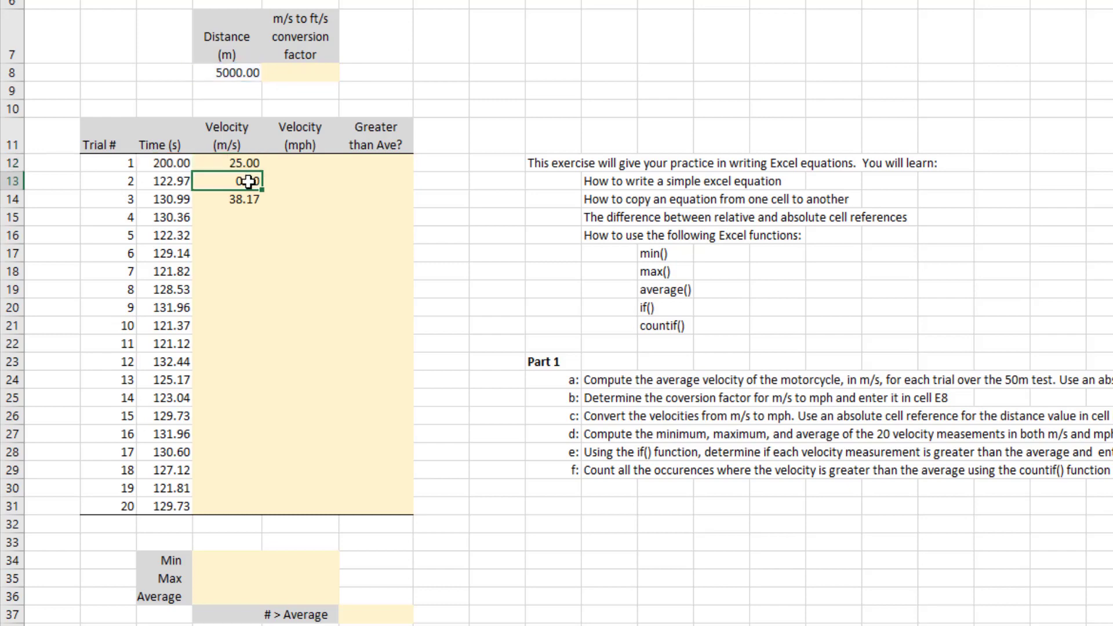
{"action": "double_click", "coordinate": [248, 181]}
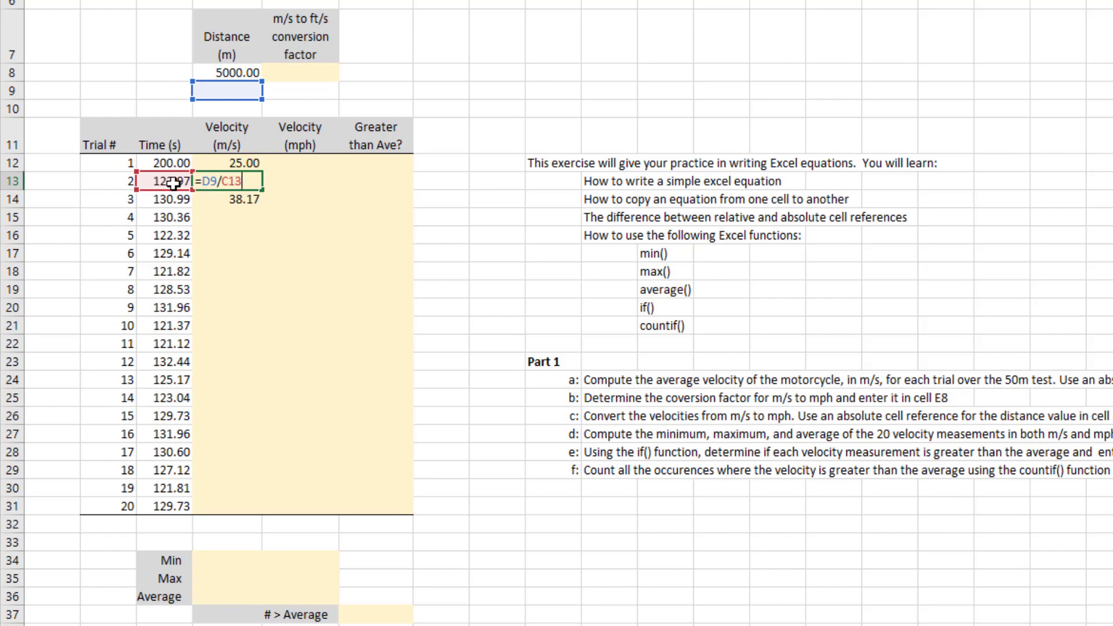
Make the distance reference in D12's velocity formula absolute so the formula is =$D$8/C12
{"action": "left_click", "coordinate": [247, 168]}
{"action": "double_click", "coordinate": [254, 167]}
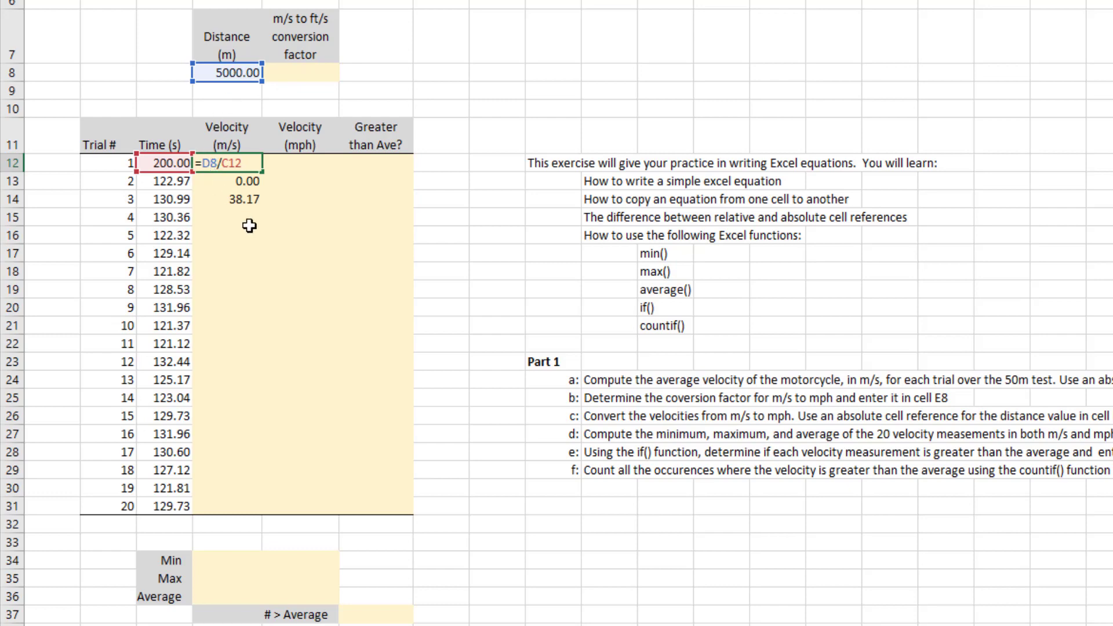
{"action": "type", "text": "$"}
{"action": "key", "text": "Left"}
{"action": "key", "text": "Left"}
{"action": "type", "text": "$"}
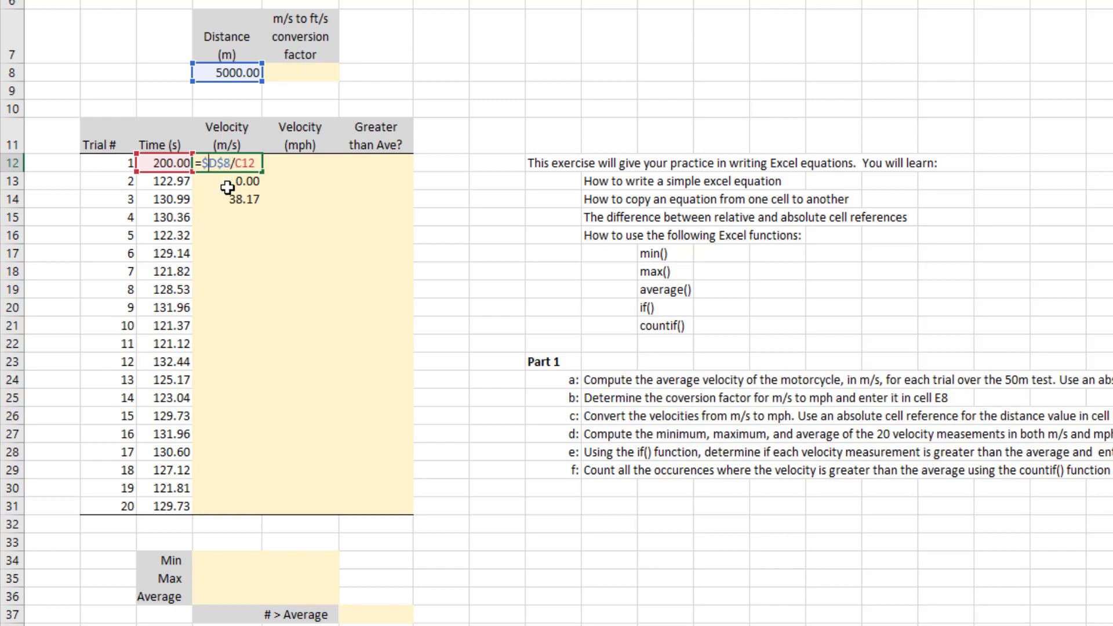
{"action": "key", "text": "Return"}
Copy the formula with the absolute distance reference from D12 to D13 and check the pasted references
{"action": "left_click", "coordinate": [215, 165]}
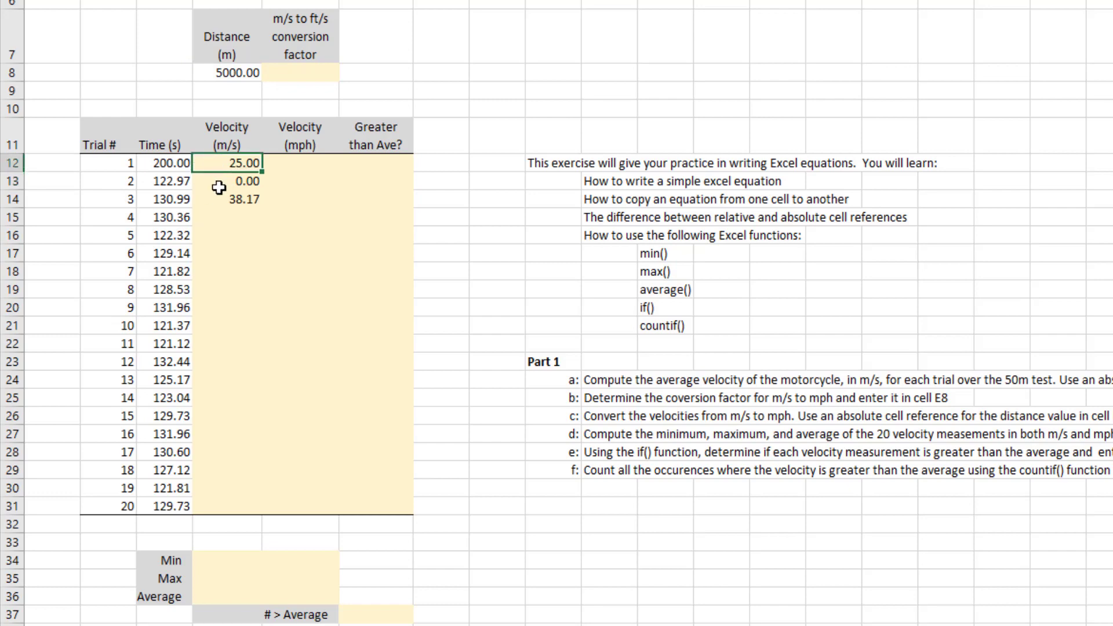
{"action": "key", "text": "ctrl+c"}
{"action": "left_click", "coordinate": [223, 179]}
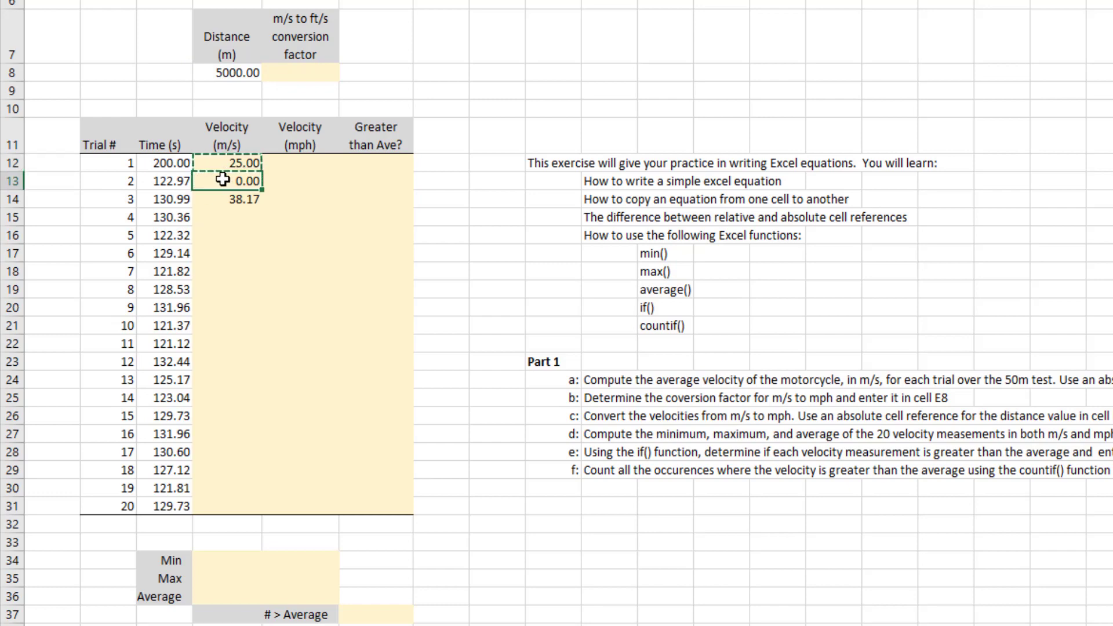
{"action": "right_click", "coordinate": [224, 180]}
{"action": "left_click", "coordinate": [259, 253]}
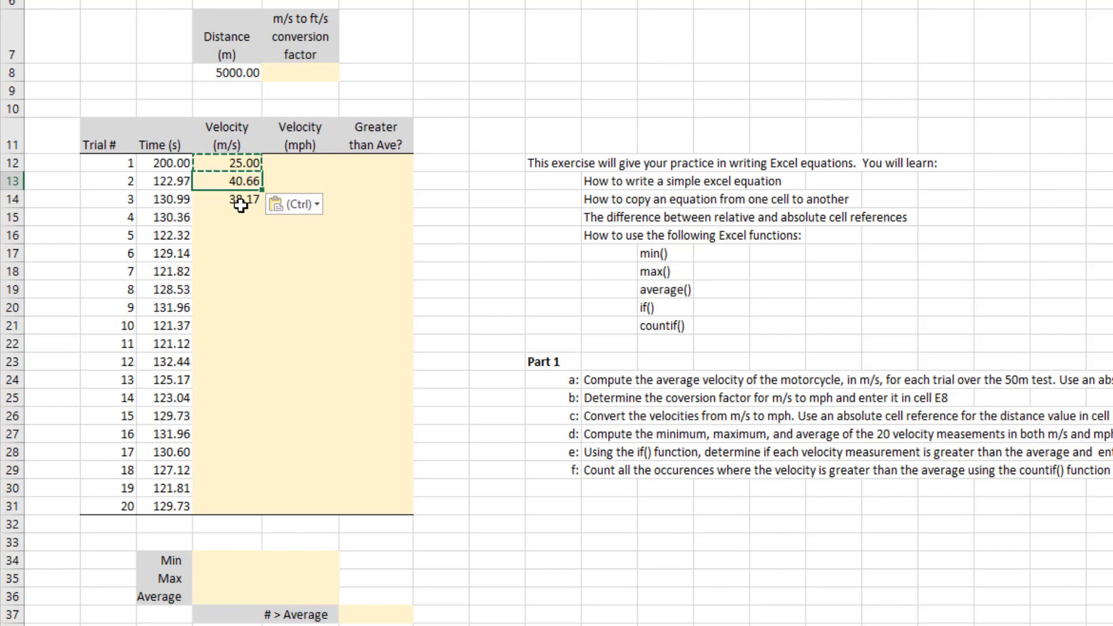
{"action": "key", "text": "Escape"}
{"action": "double_click", "coordinate": [242, 181]}
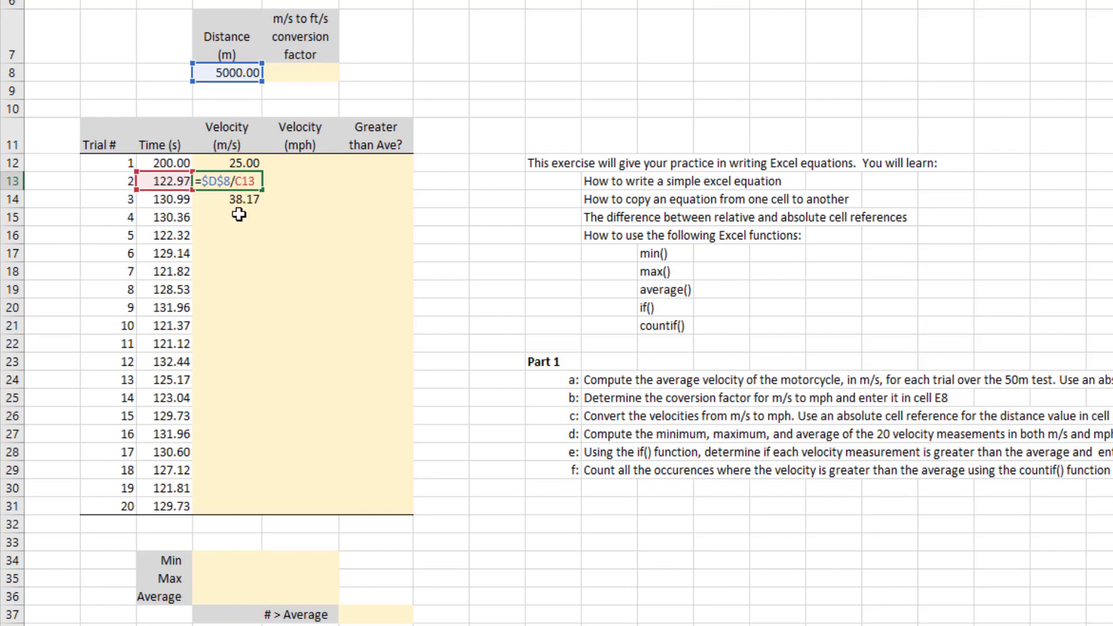
{"action": "key", "text": "ctrl+Return"}
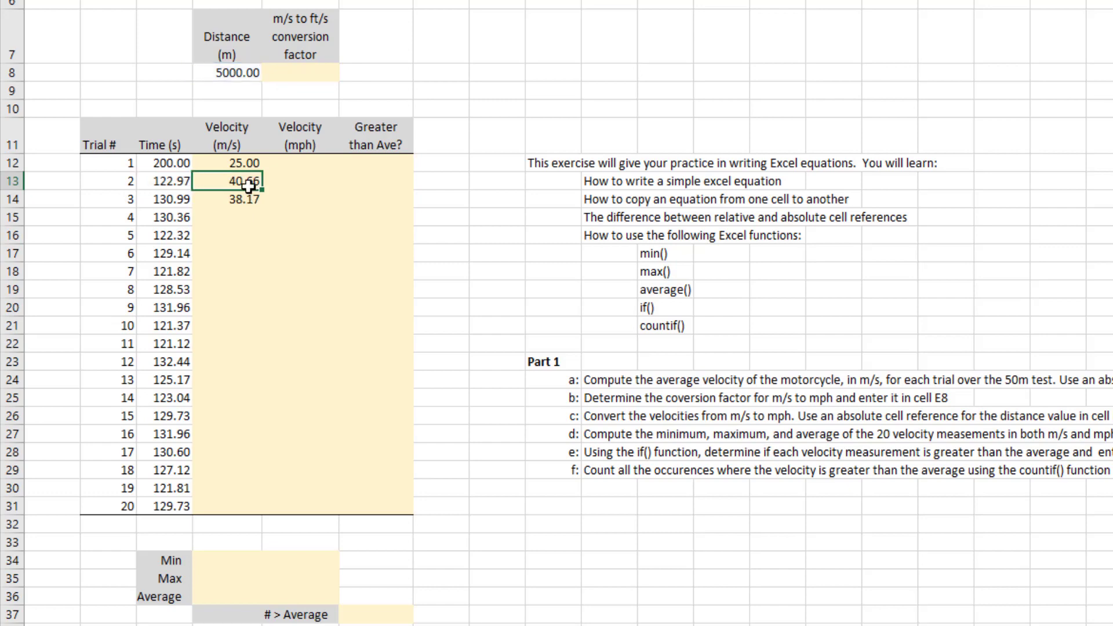
Copy D12's velocity formula to the remaining trials in D13:D31 and check the references in D21
{"action": "left_click", "coordinate": [248, 165]}
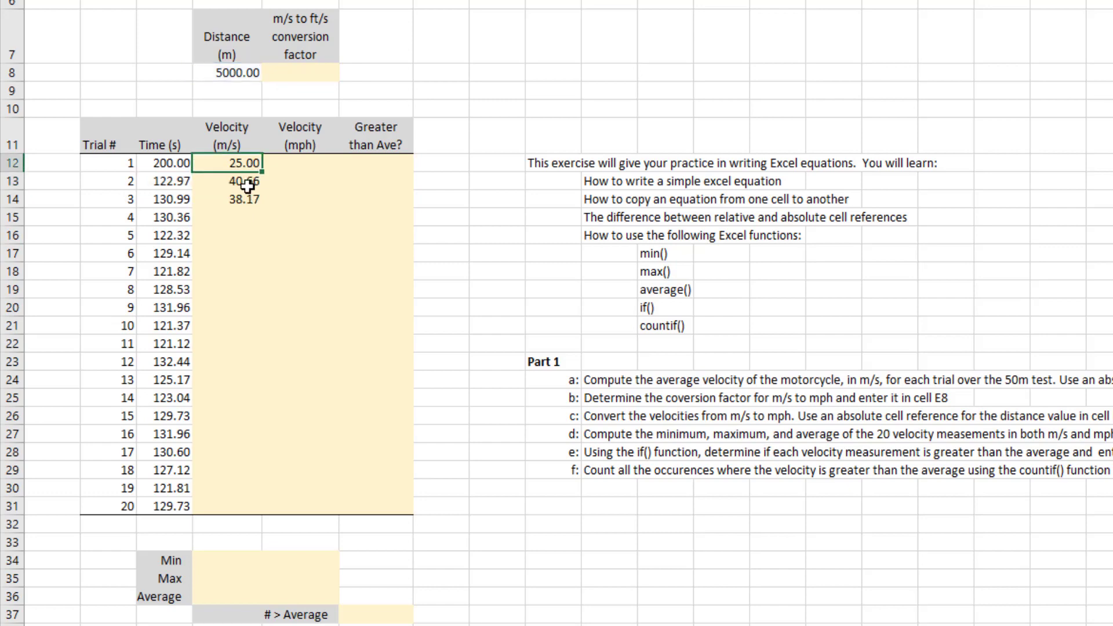
{"action": "key", "text": "ctrl+c"}
{"action": "left_click_drag", "start_coordinate": [238, 181], "coordinate": [242, 507]}
{"action": "right_click", "coordinate": [238, 313]}
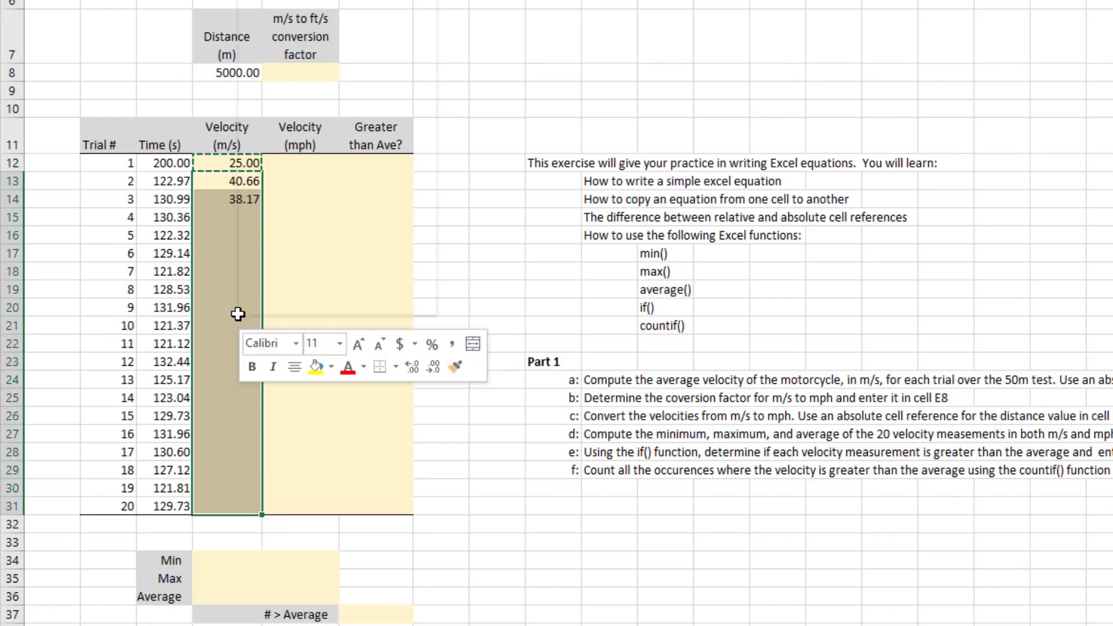
{"action": "left_click", "coordinate": [290, 7]}
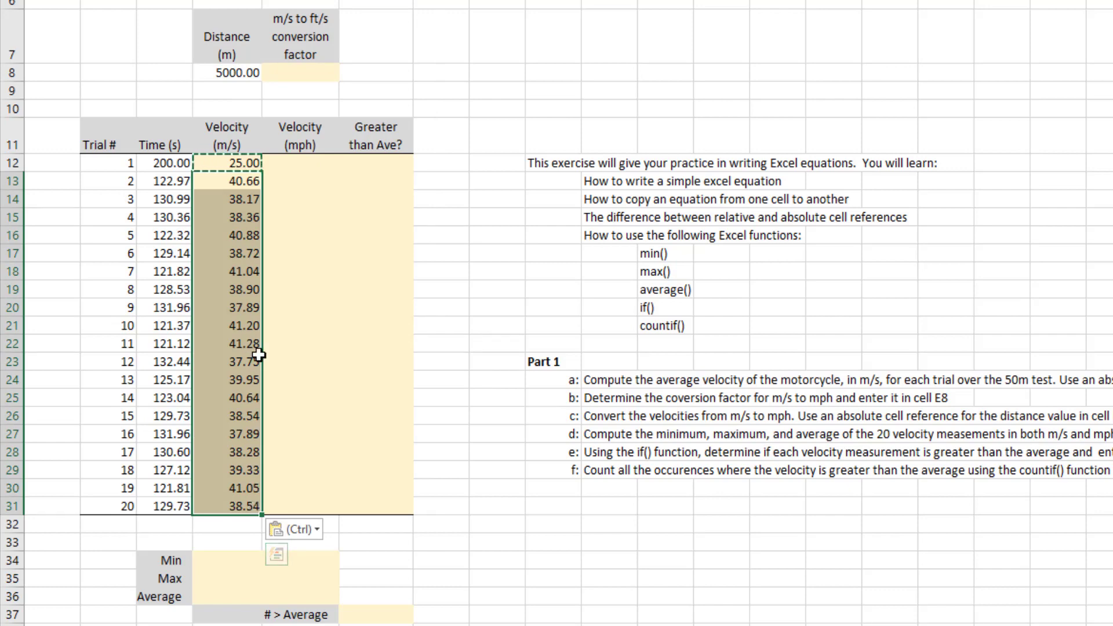
{"action": "left_click", "coordinate": [236, 326]}
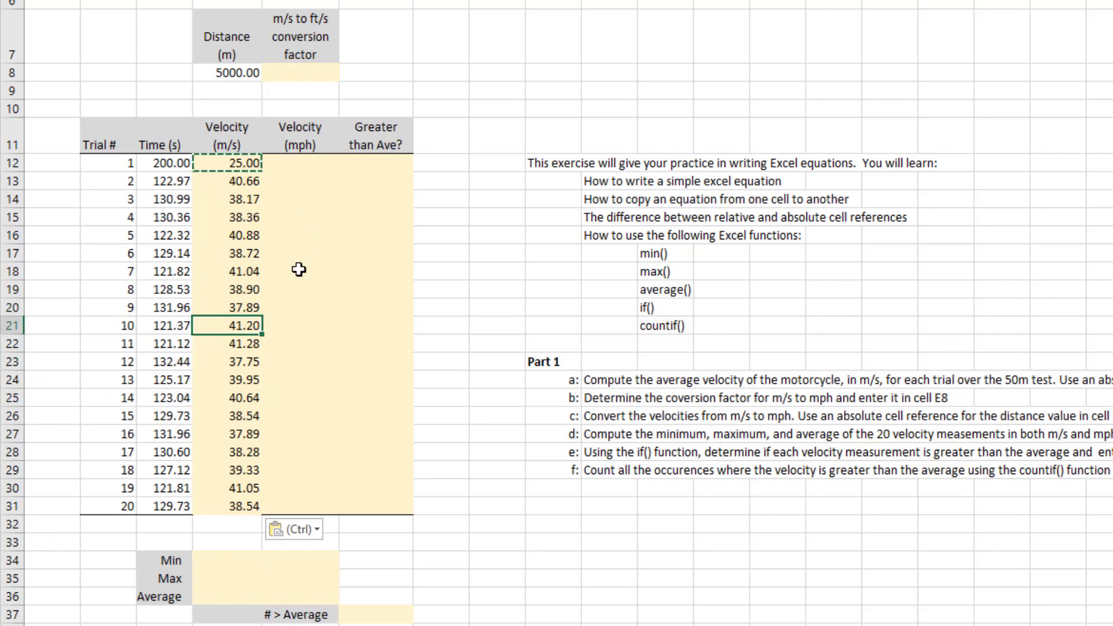
{"action": "double_click", "coordinate": [224, 325]}
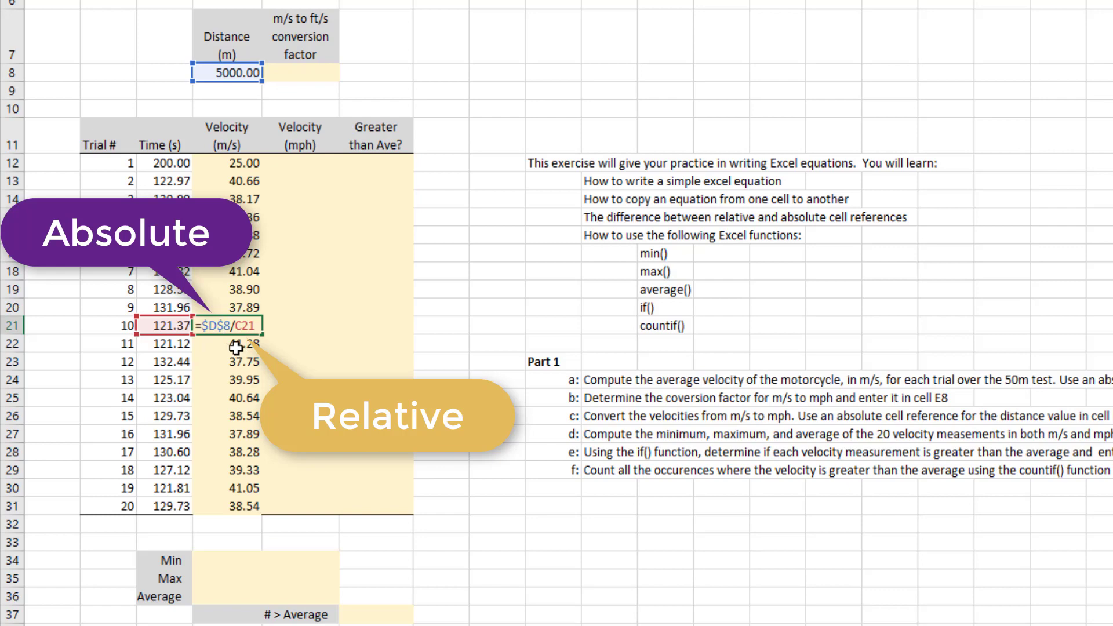
{"action": "key", "text": "ctrl+Return"}
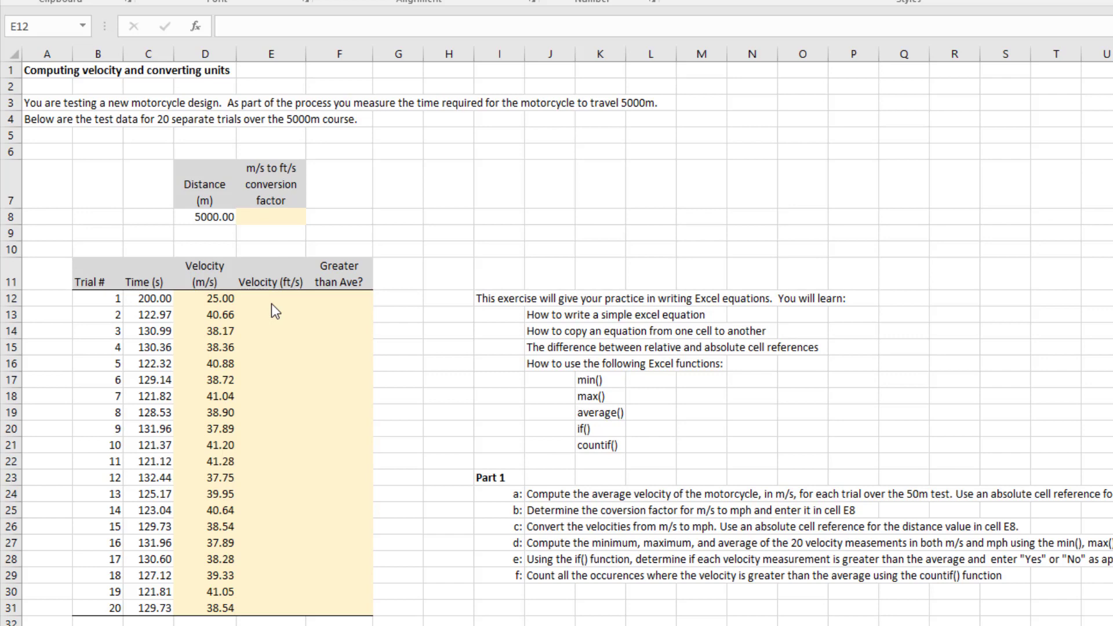
{"action": "left_click", "coordinate": [273, 300]}
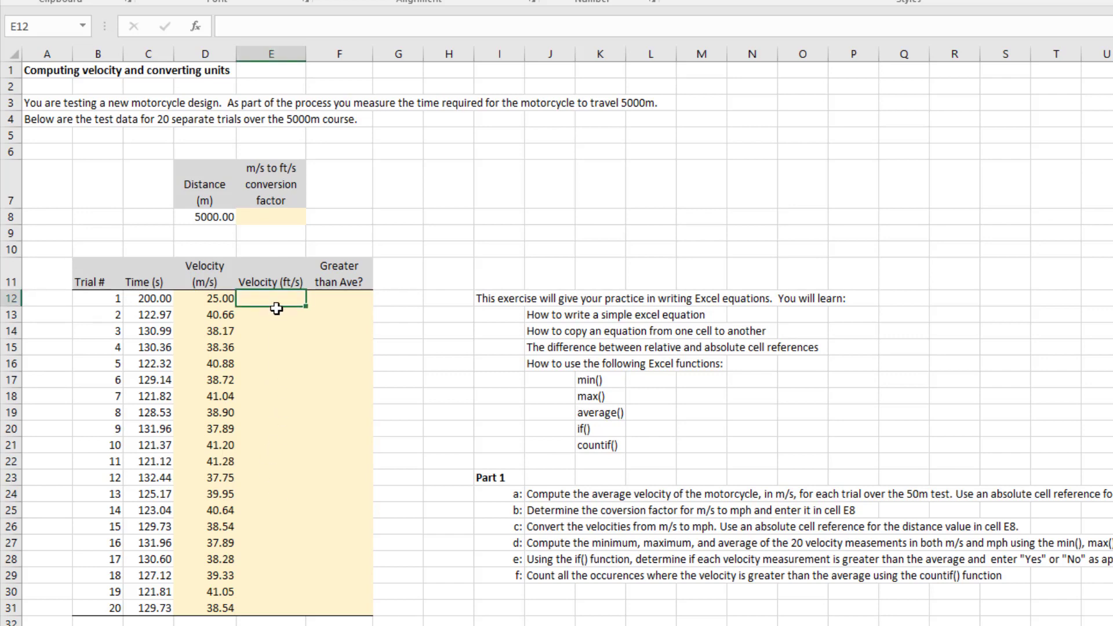
{"action": "left_click_drag", "start_coordinate": [276, 308], "coordinate": [282, 600]}
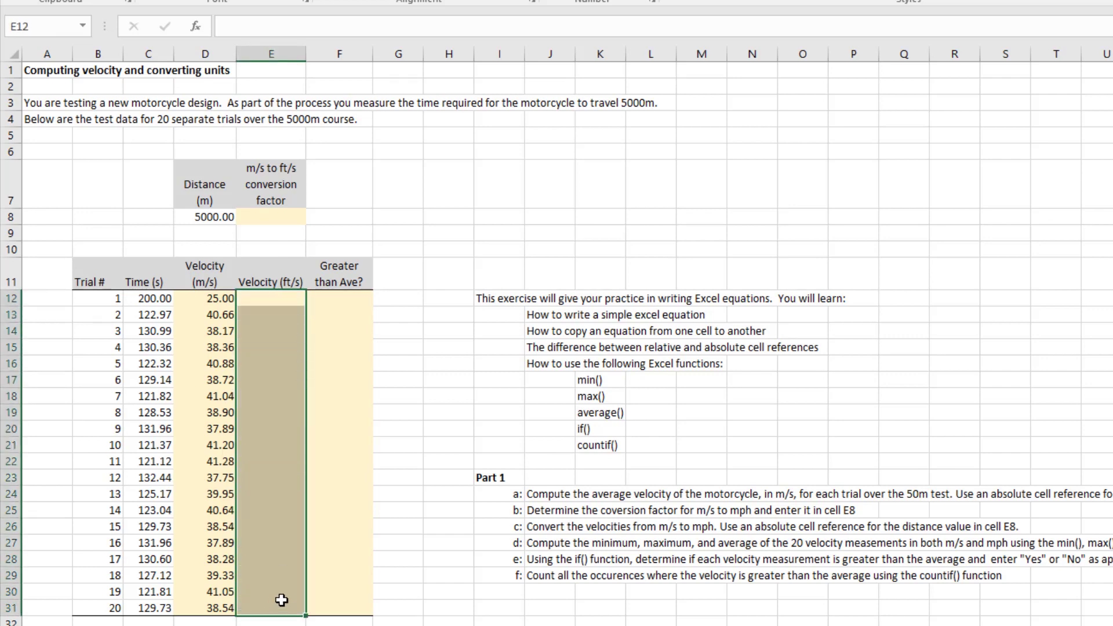
{"action": "left_click_drag", "start_coordinate": [217, 300], "coordinate": [215, 607]}
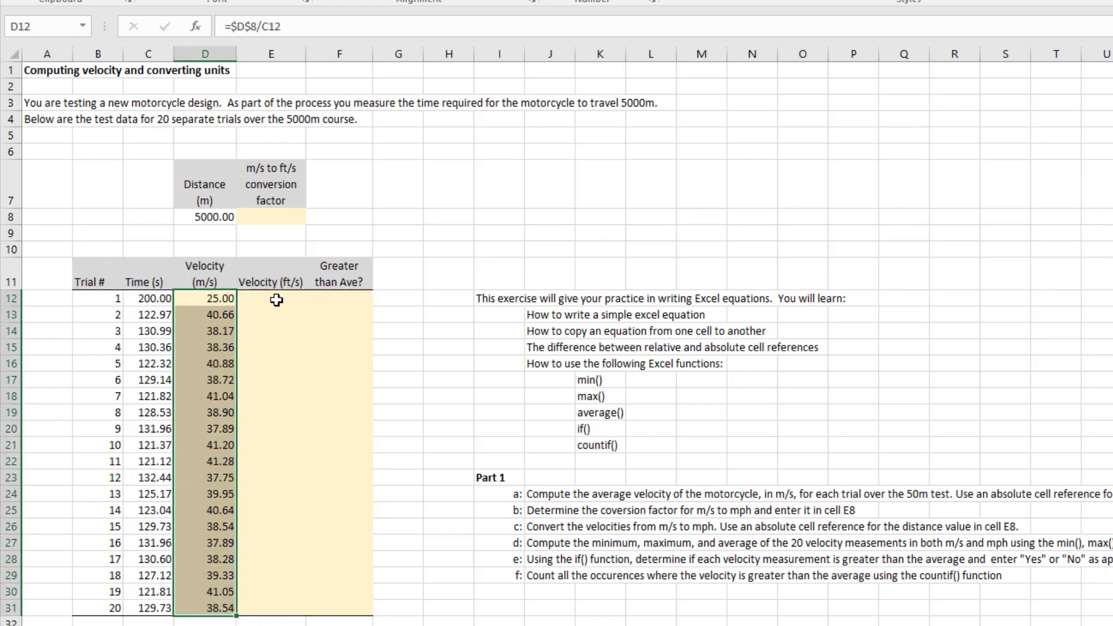
{"action": "left_click_drag", "start_coordinate": [276, 299], "coordinate": [272, 607]}
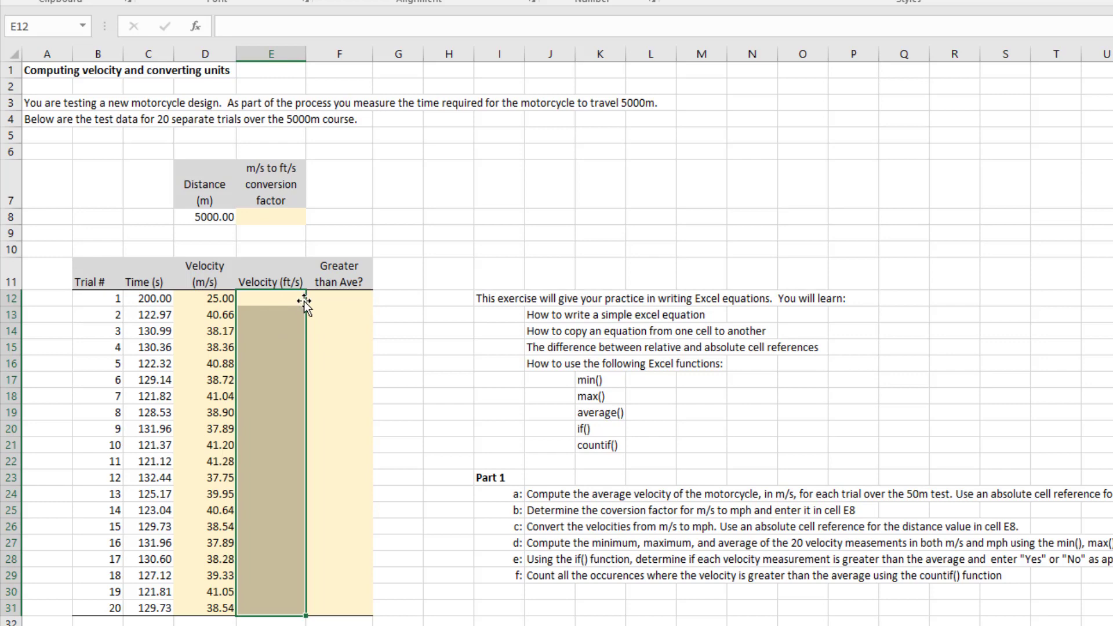
{"action": "left_click", "coordinate": [280, 301]}
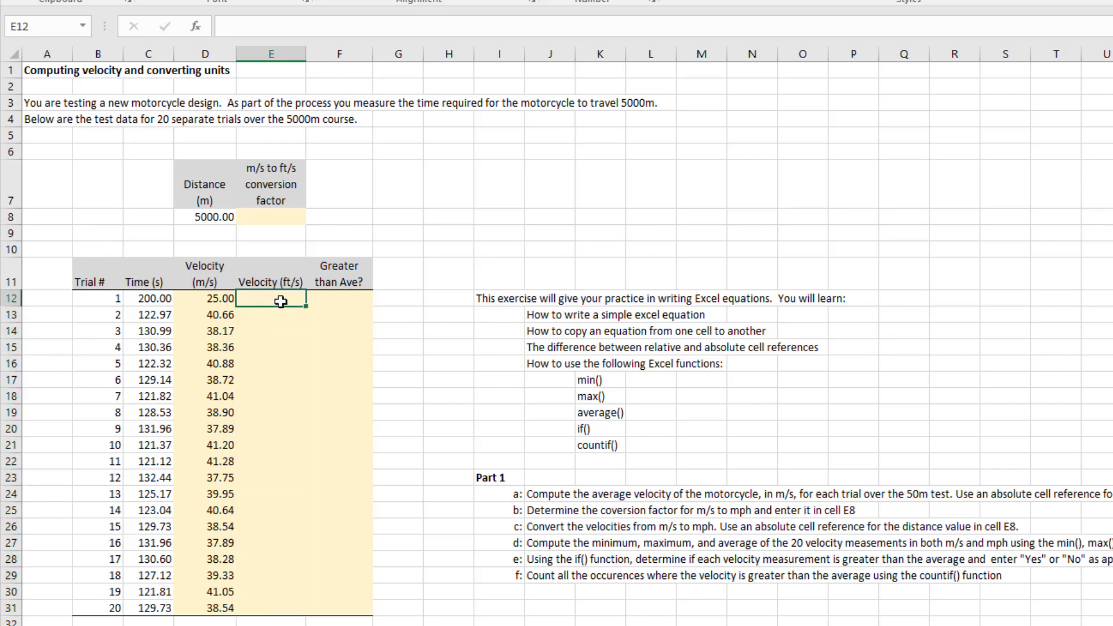
Enter 0.3048 as the m/s to ft/s conversion factor in E8
{"action": "left_click", "coordinate": [266, 217]}
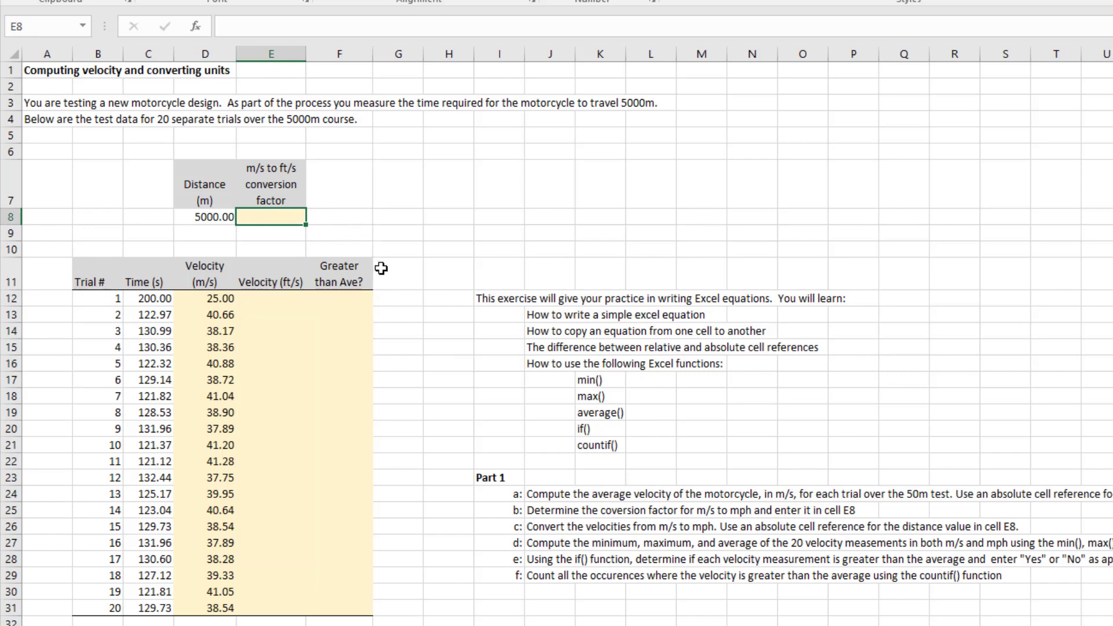
{"action": "type", "text": "0.3048"}
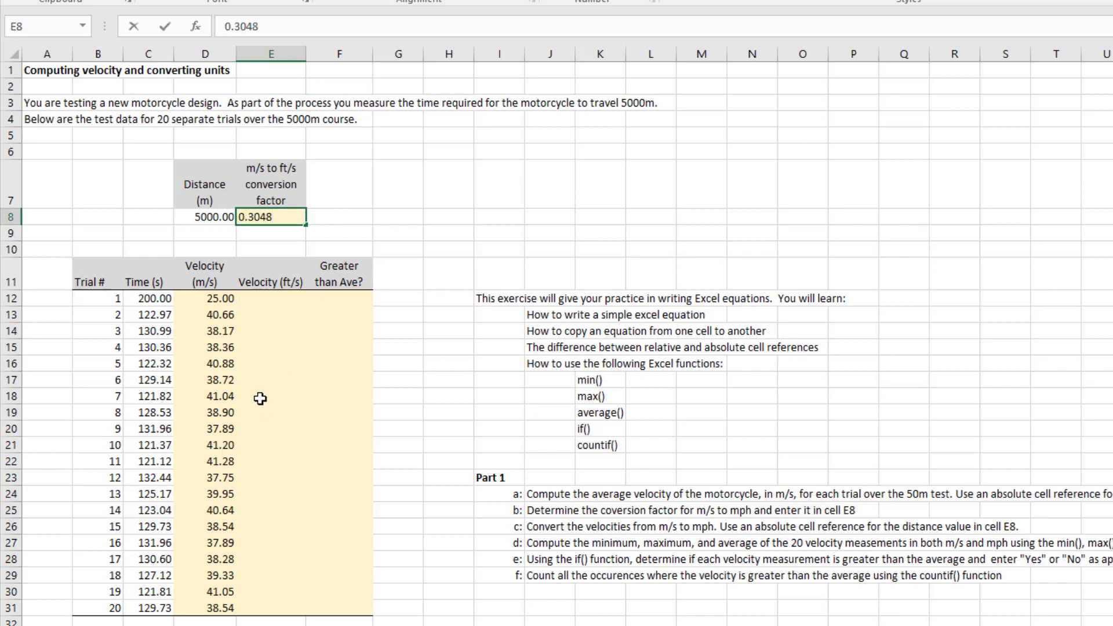
{"action": "left_click", "coordinate": [270, 300]}
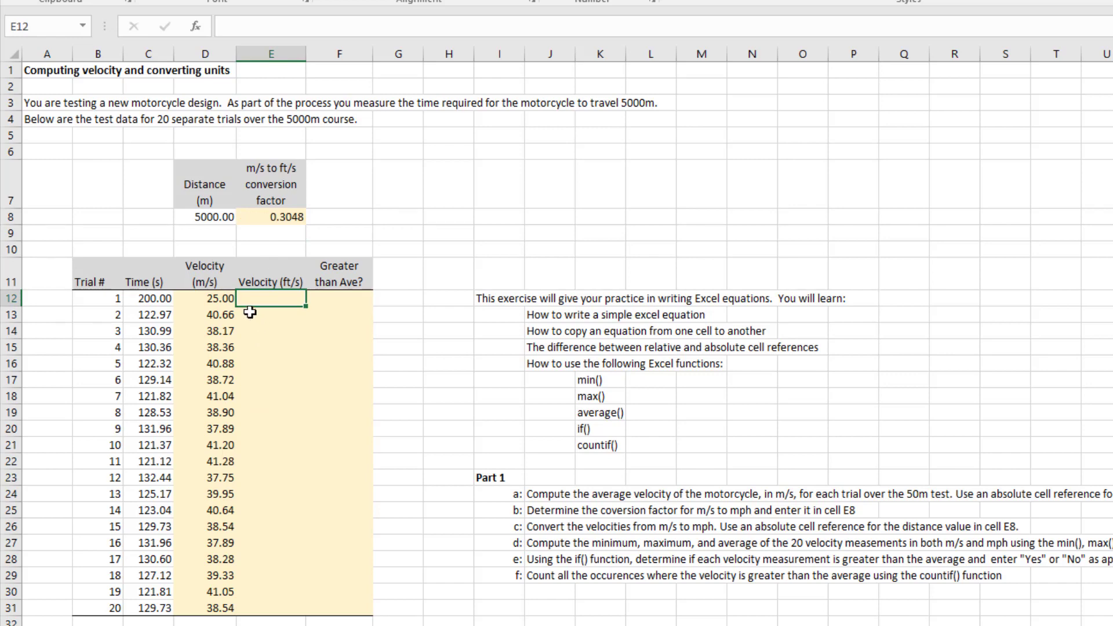
Enter the formula =E8*D12 in E12 to convert the first trial's velocity to ft/s
{"action": "left_click", "coordinate": [220, 298]}
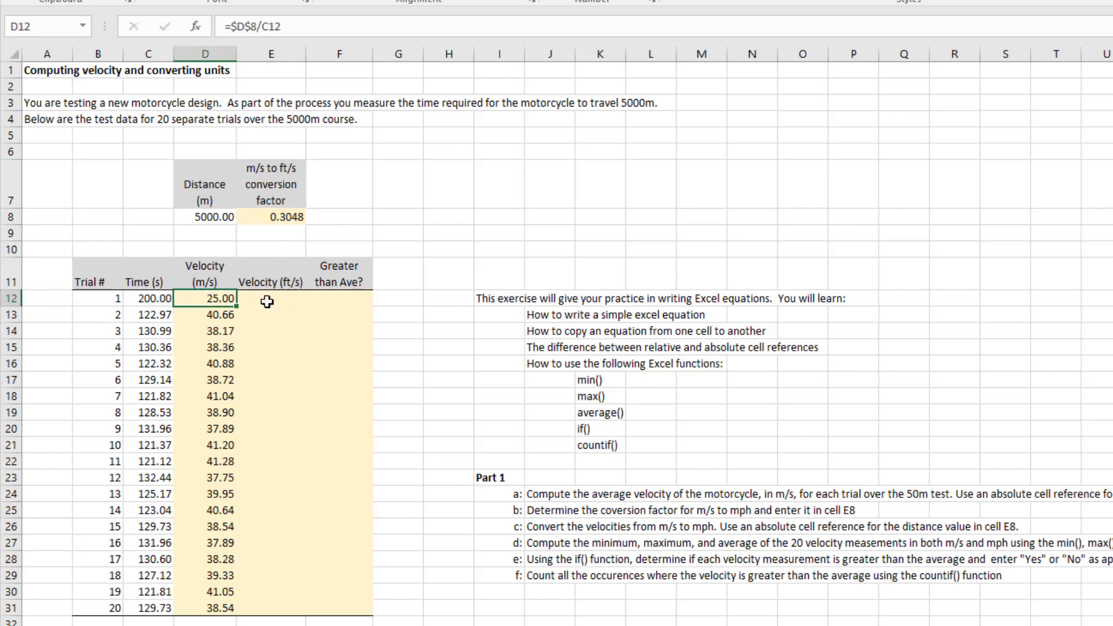
{"action": "left_click", "coordinate": [267, 301]}
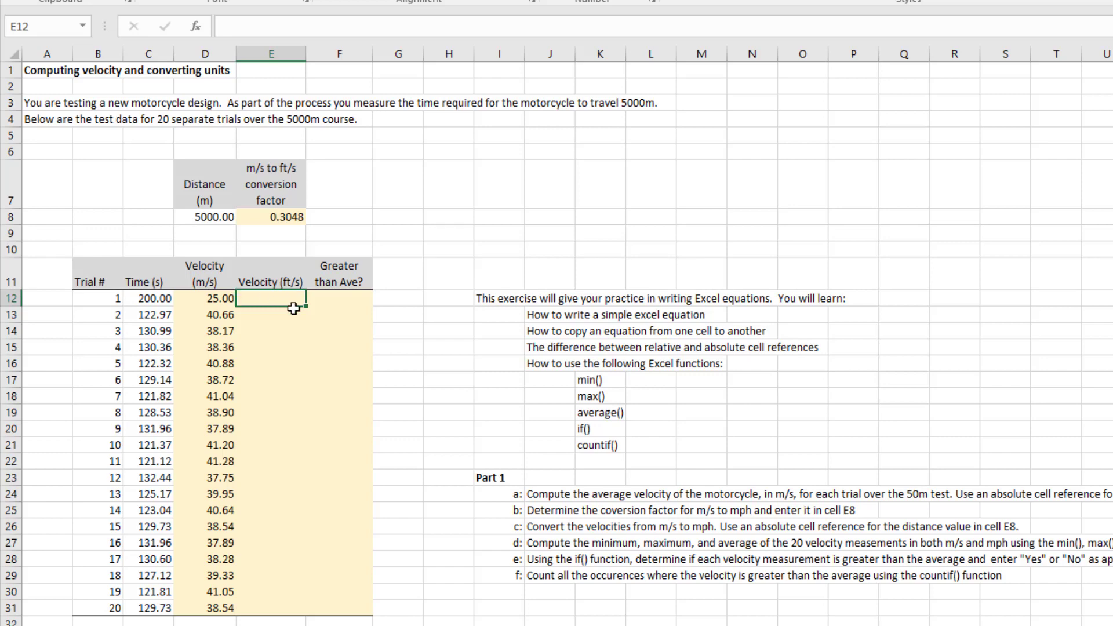
{"action": "type", "text": "="}
{"action": "key", "text": "Up"}
{"action": "key", "text": "Up"}
{"action": "key", "text": "Up"}
{"action": "key", "text": "Up"}
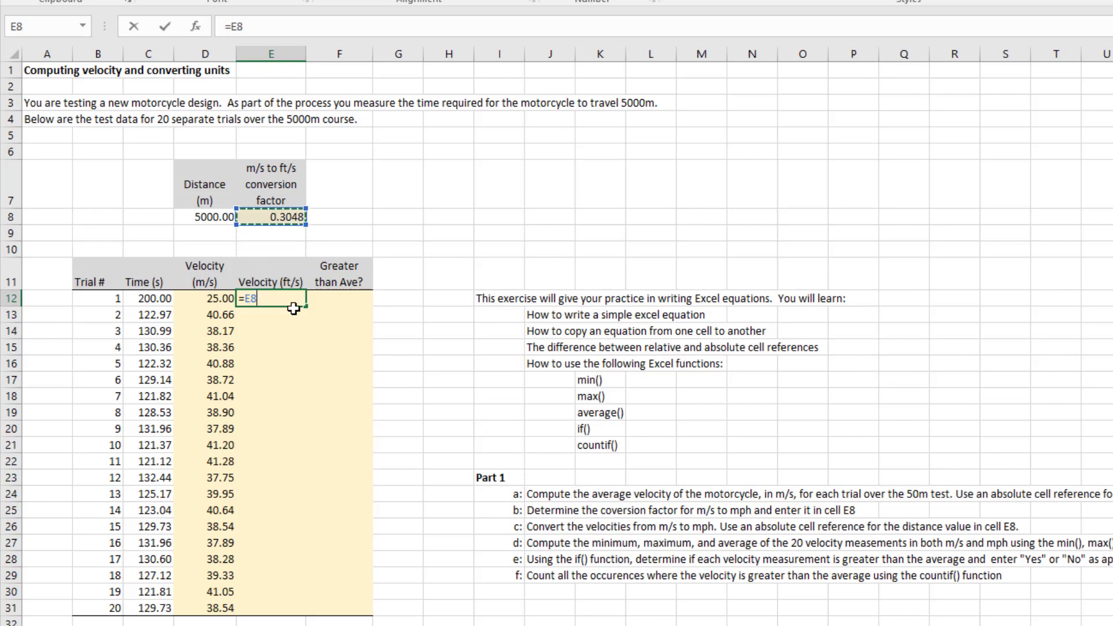
{"action": "type", "text": "*"}
{"action": "left_click", "coordinate": [222, 301]}
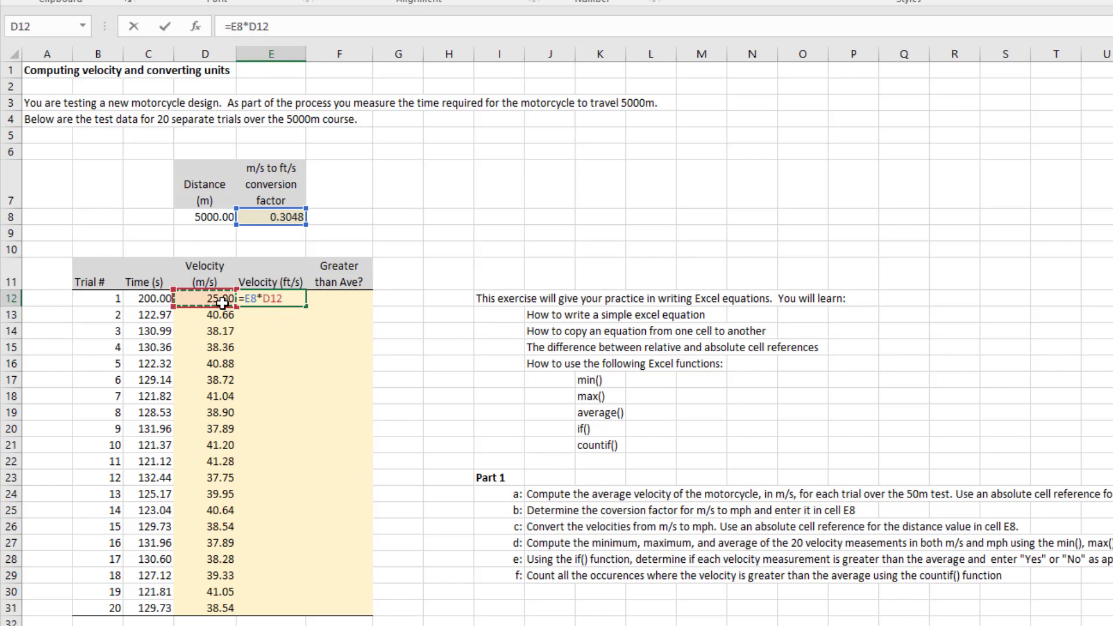
{"action": "key", "text": "Return"}
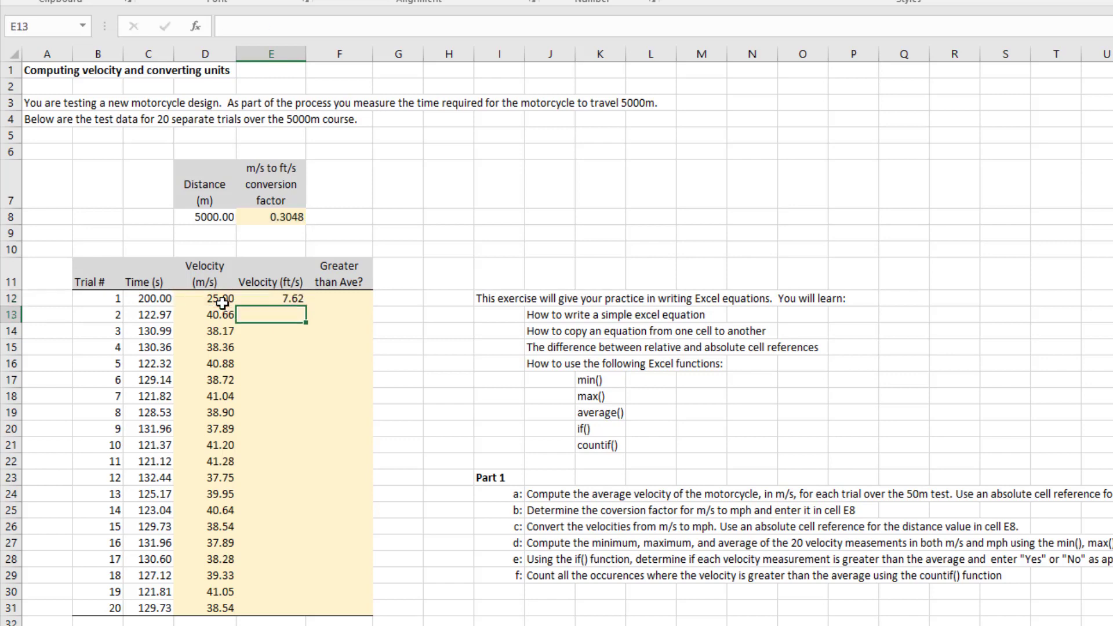
Make the conversion factor reference in E12 absolute so the formula is =$E$8*D12
{"action": "left_click", "coordinate": [281, 298]}
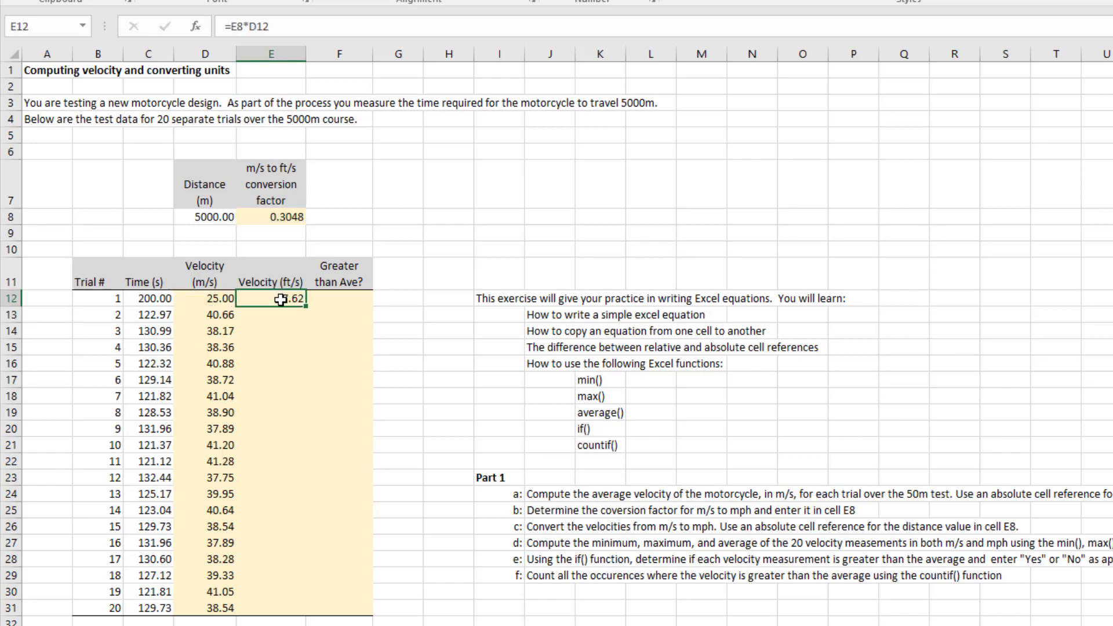
{"action": "left_click", "coordinate": [282, 217]}
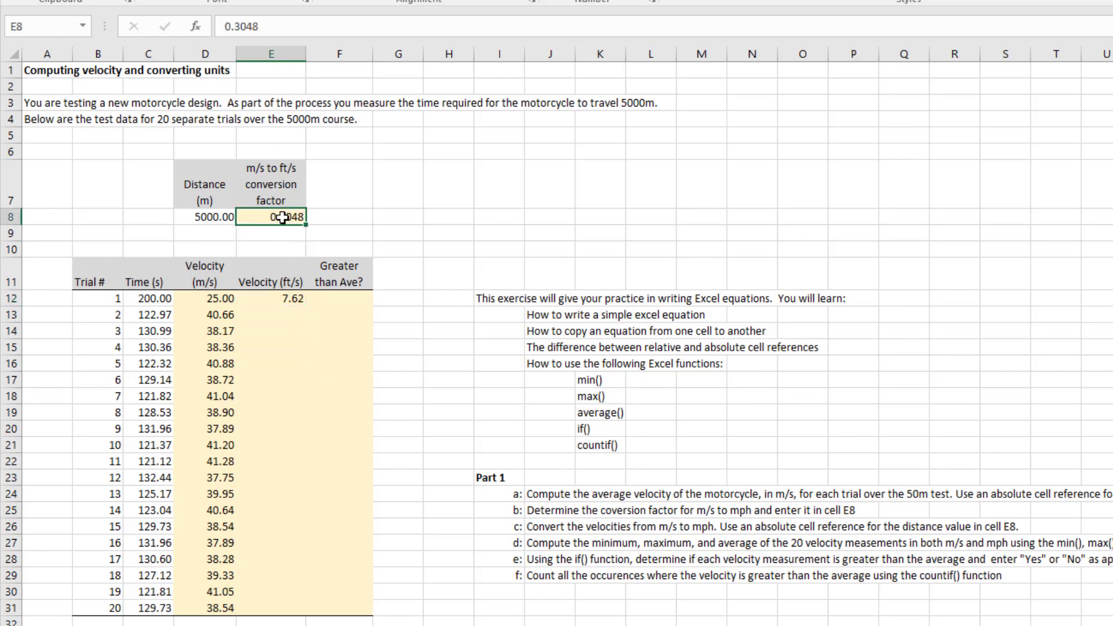
{"action": "left_click", "coordinate": [285, 298]}
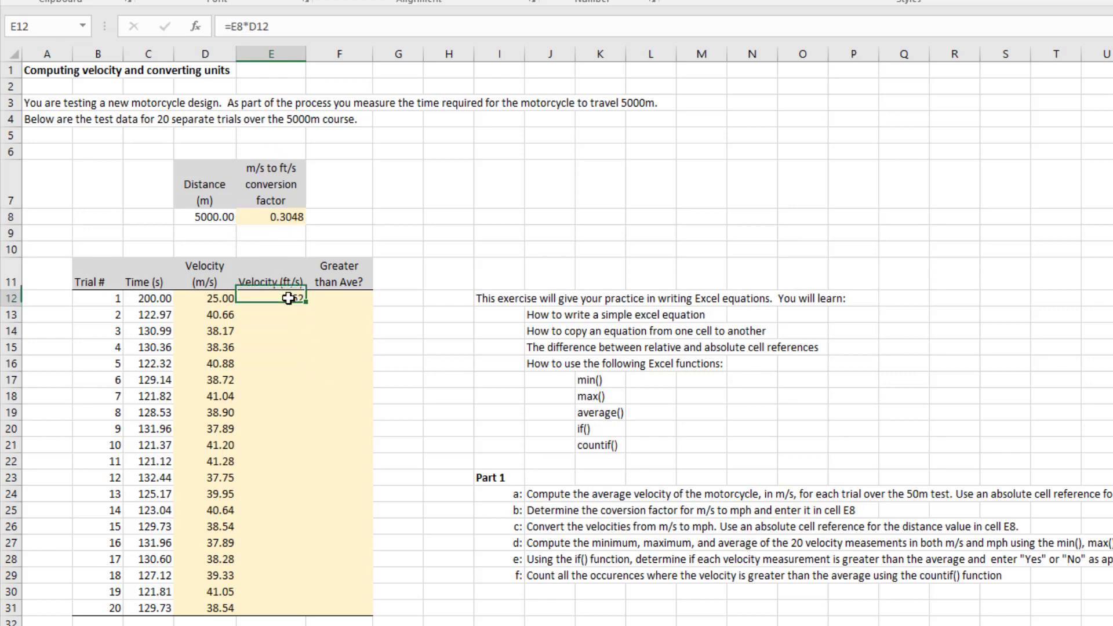
{"action": "left_click", "coordinate": [240, 26]}
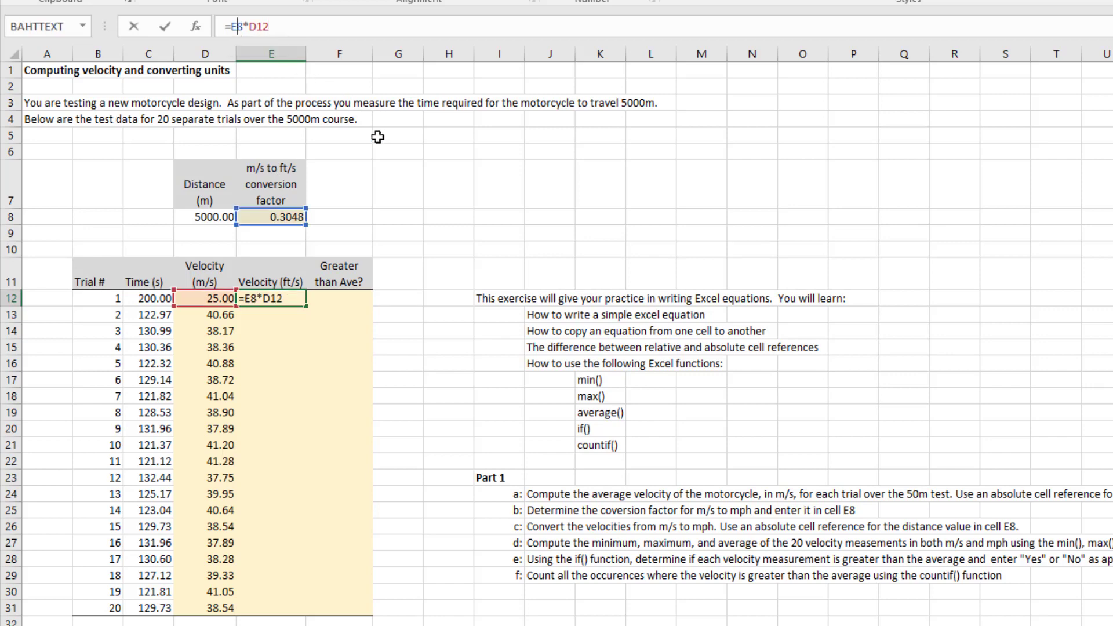
{"action": "type", "text": "$"}
{"action": "key", "text": "Left"}
{"action": "key", "text": "Left"}
{"action": "type", "text": "$"}
{"action": "key", "text": "Return"}
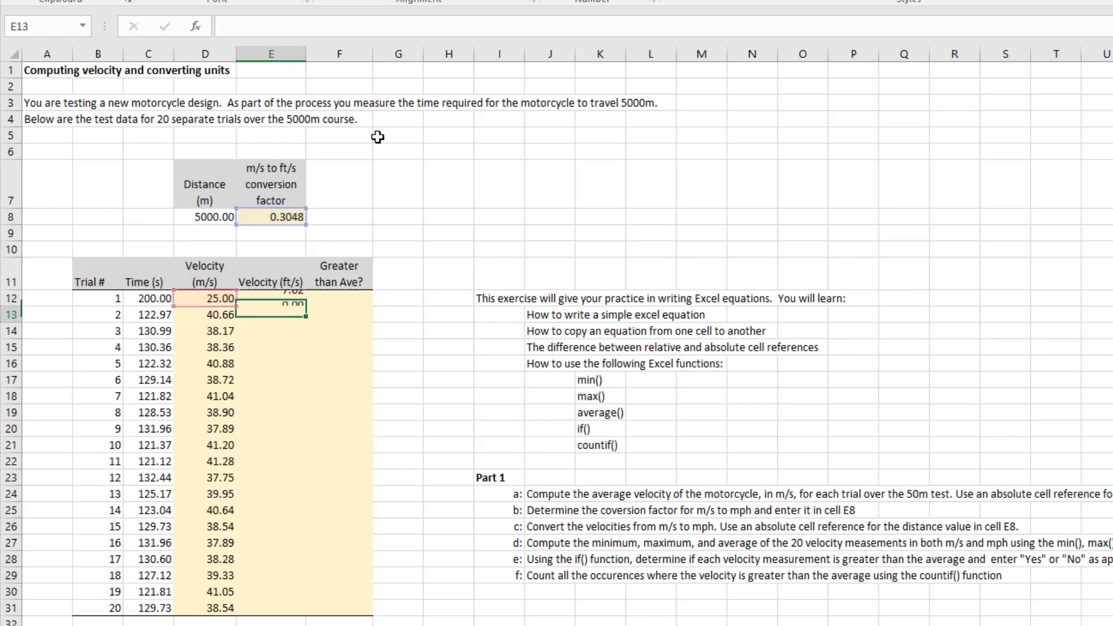
Copy E12's conversion formula to the remaining trials in E13:E31 and check the references in E22
{"action": "left_click", "coordinate": [284, 297]}
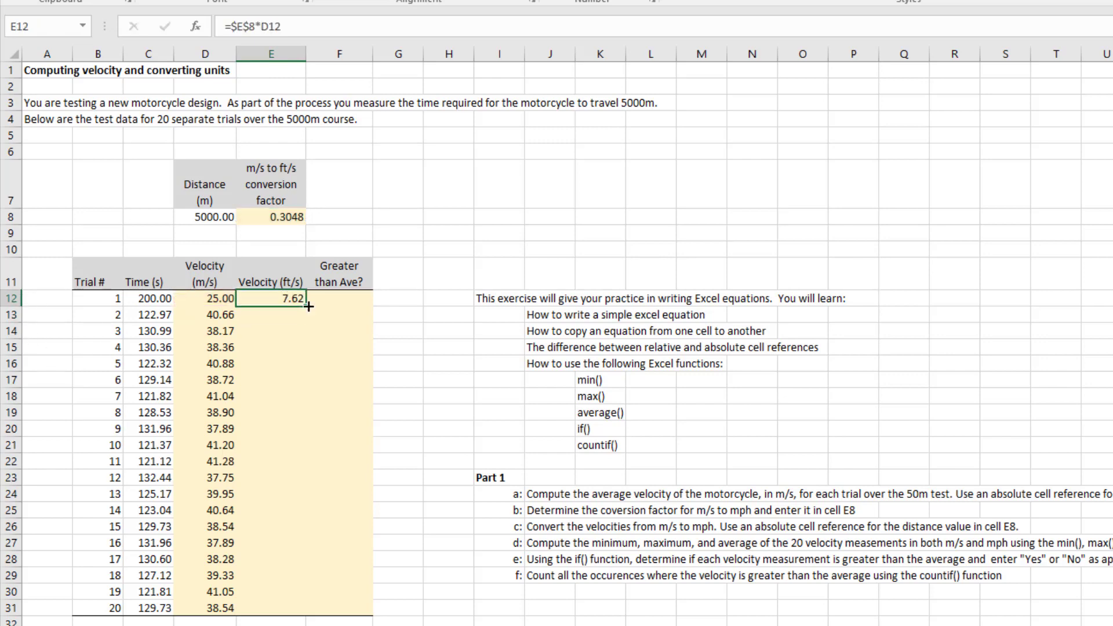
{"action": "left_click_drag", "start_coordinate": [305, 307], "coordinate": [299, 609]}
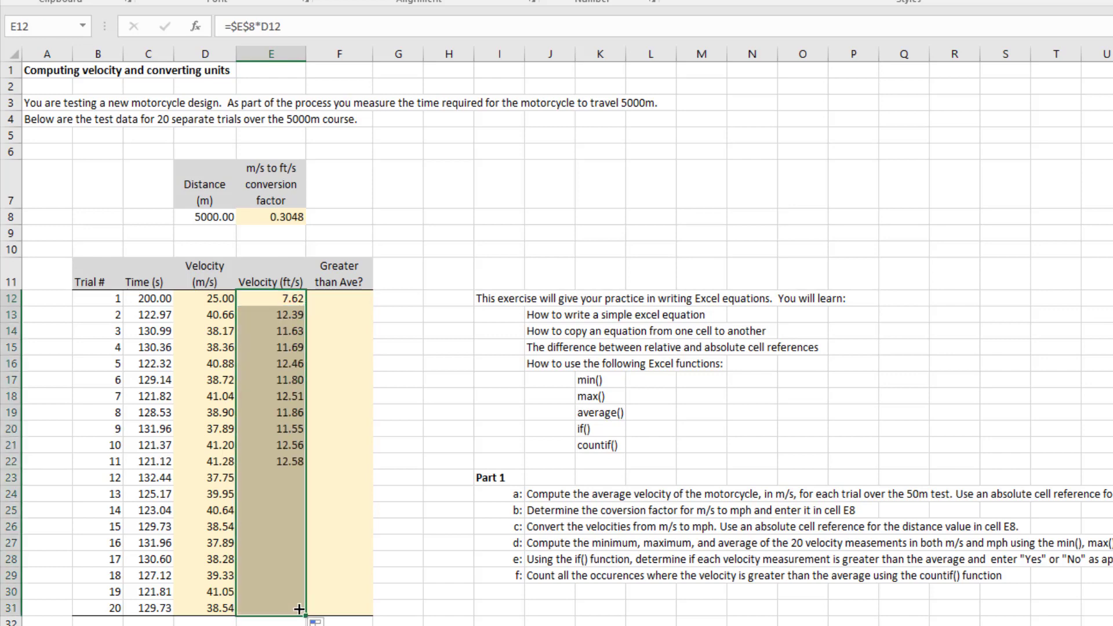
{"action": "left_click", "coordinate": [288, 462]}
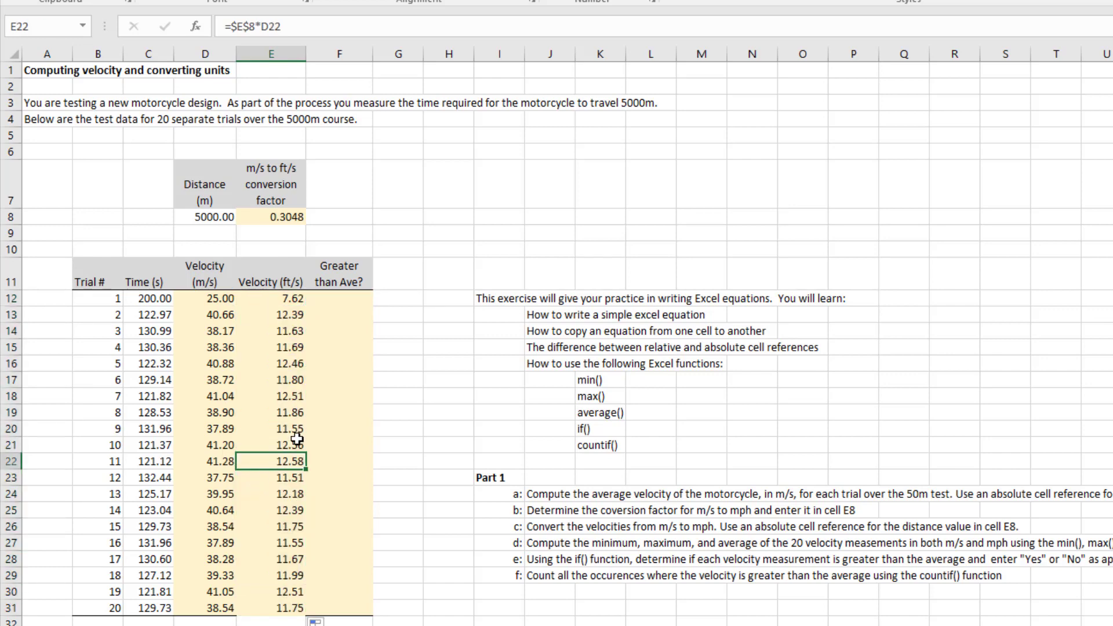
{"action": "double_click", "coordinate": [281, 463]}
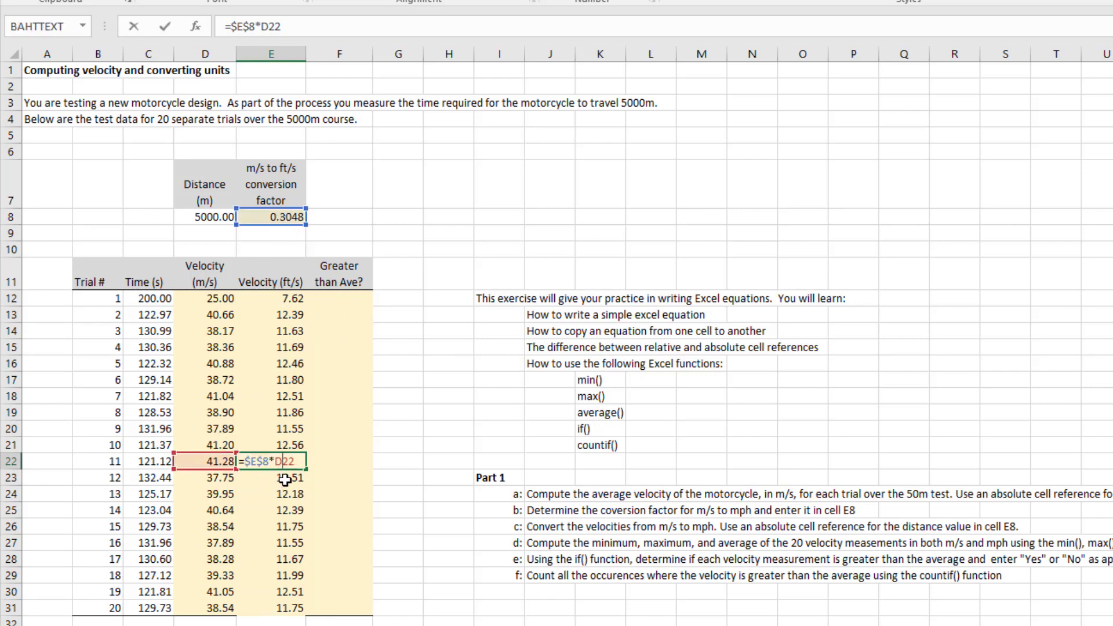
{"action": "key", "text": "Escape"}
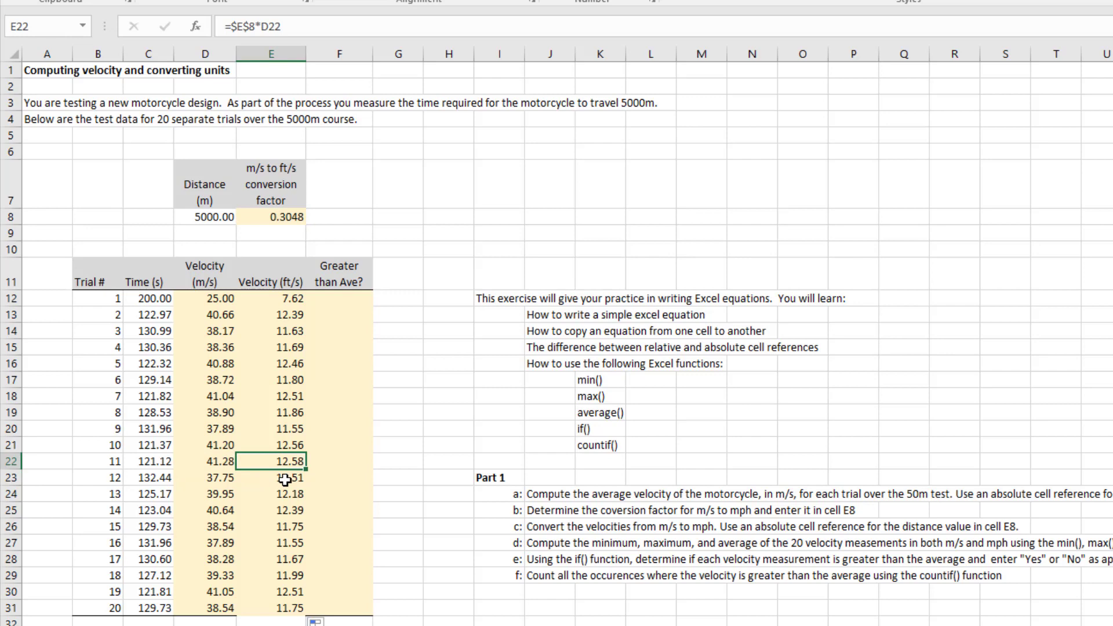